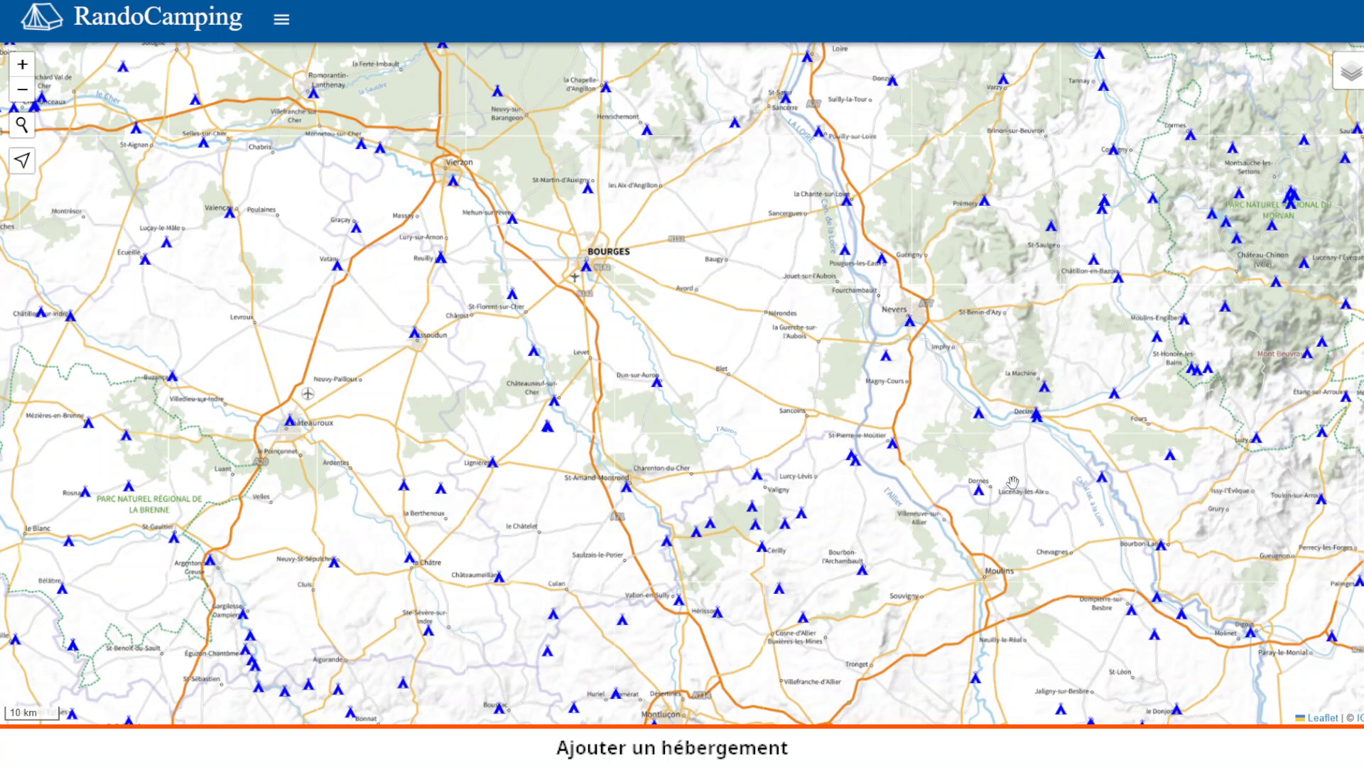
- Pan the map from east of Bourges toward Sancoins and zoom in a few levels
{"action": "mouse_move", "coordinate": [1350, 86]}
{"action": "left_click_drag", "start_coordinate": [747, 338], "coordinate": [618, 342]}
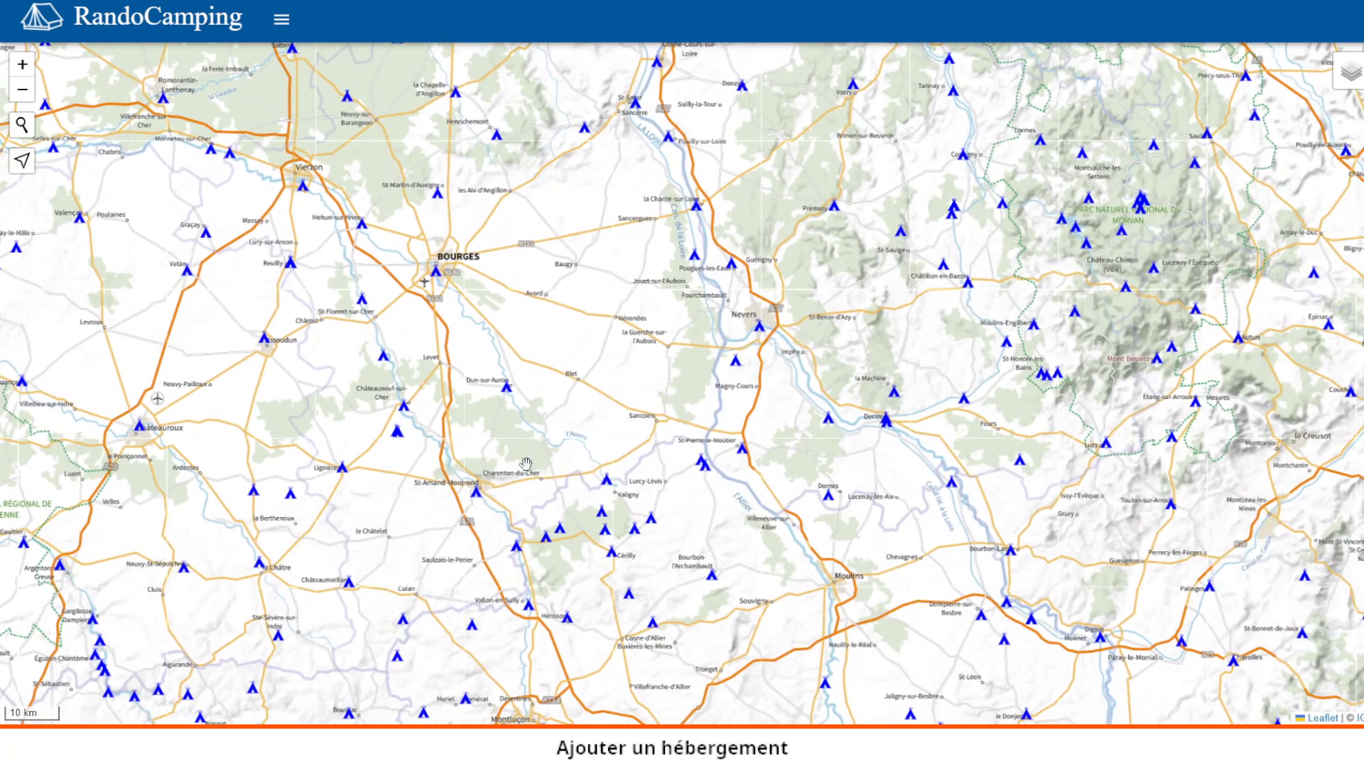
{"action": "left_click_drag", "start_coordinate": [526, 463], "coordinate": [465, 442]}
{"action": "scroll", "coordinate": [489, 425], "scroll_direction": "up", "scroll_amount": 1}
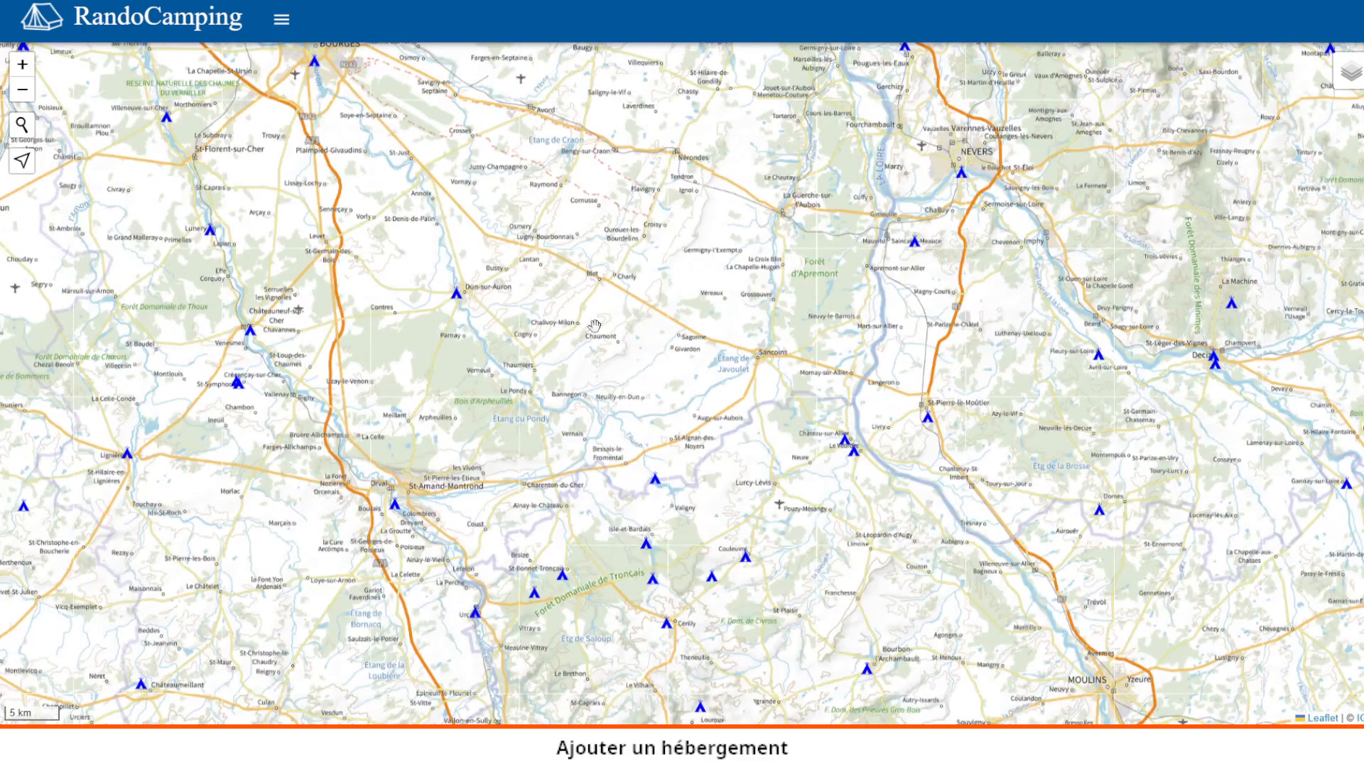
{"action": "left_click_drag", "start_coordinate": [572, 391], "coordinate": [433, 441]}
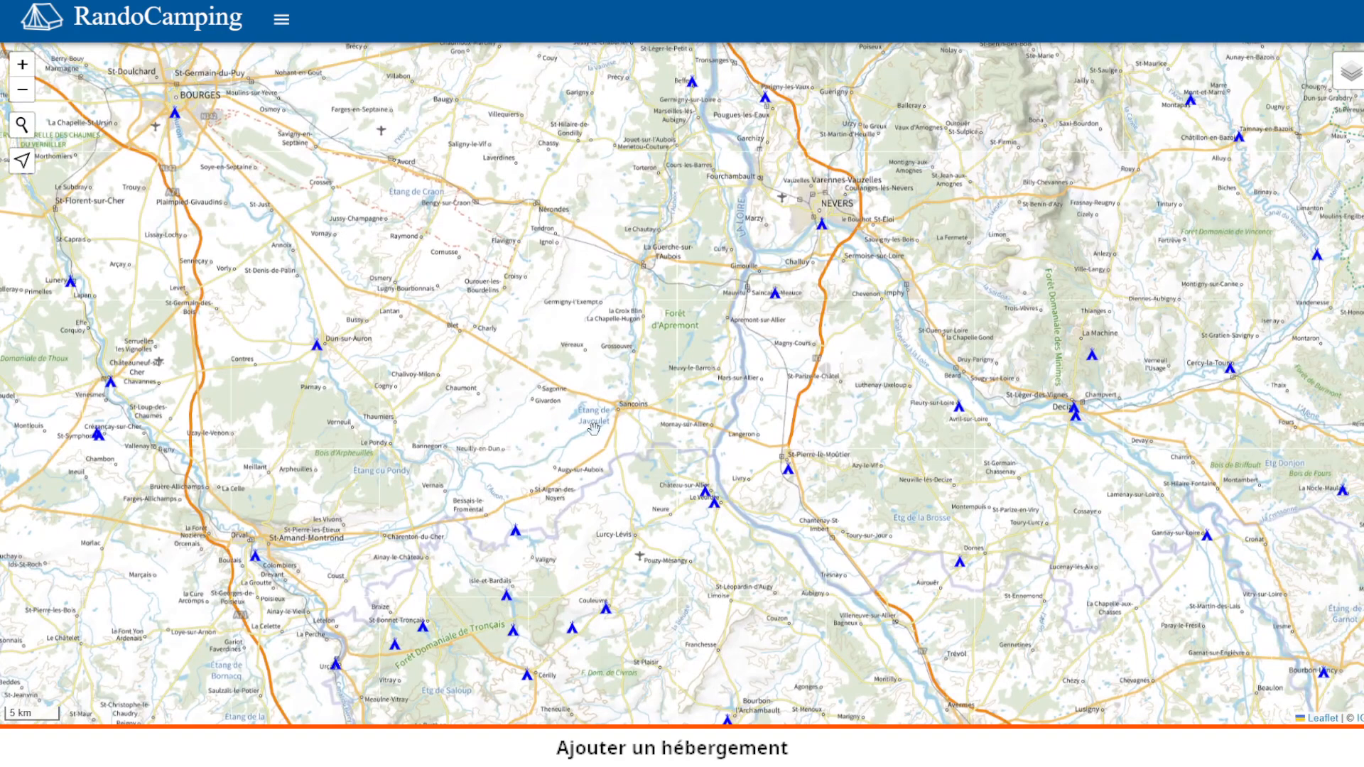
{"action": "left_click_drag", "start_coordinate": [593, 427], "coordinate": [666, 341]}
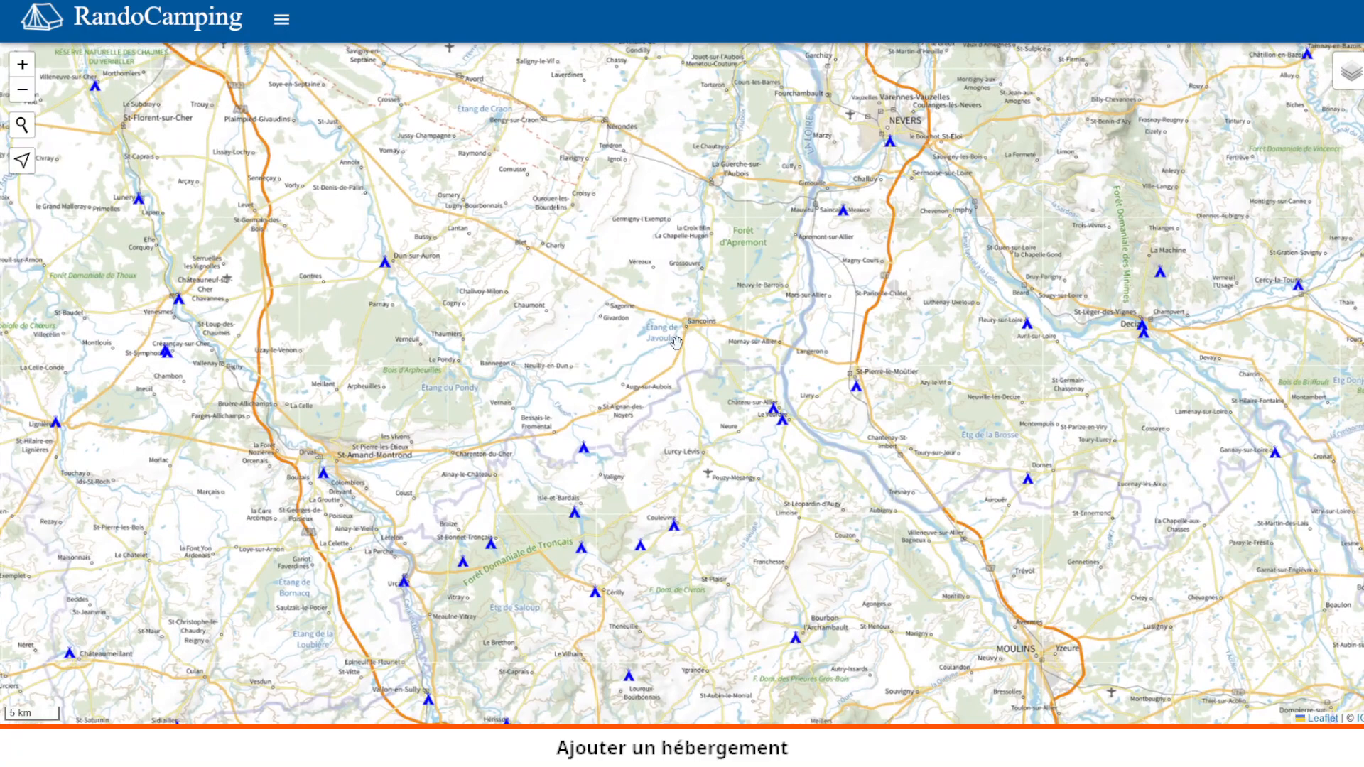
{"action": "scroll", "coordinate": [675, 341], "scroll_direction": "up", "scroll_amount": 1}
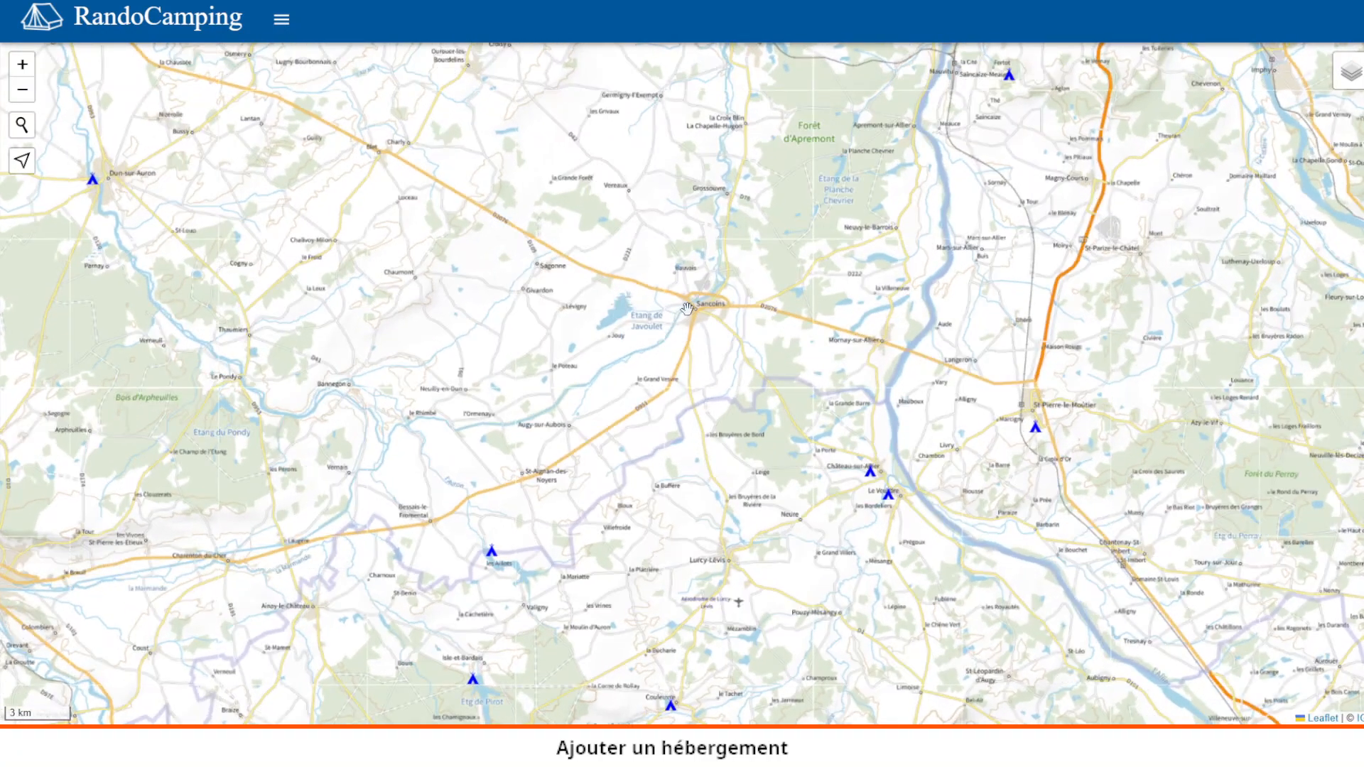
- Zoom further into Sancoins and centre the streets just north of Saint-Alfort
{"action": "right_click", "coordinate": [688, 307]}
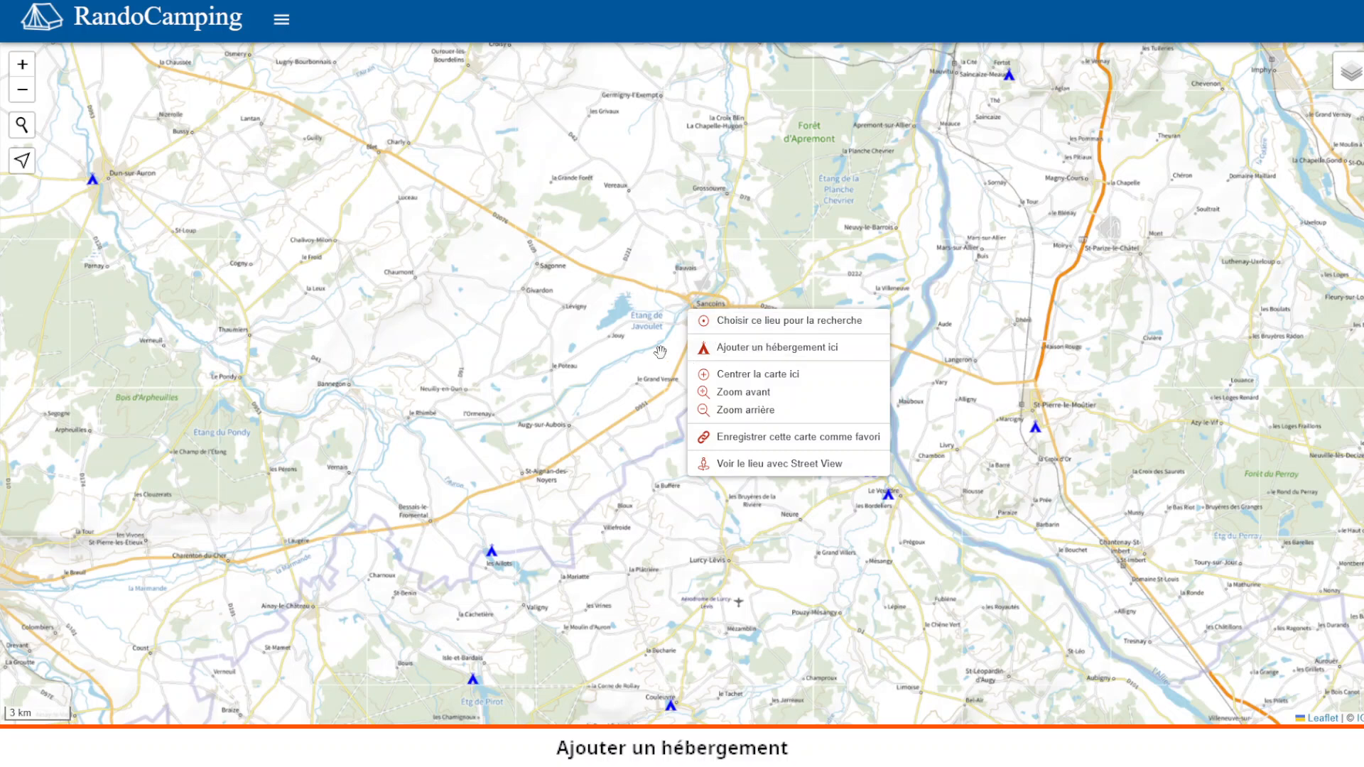
{"action": "scroll", "coordinate": [675, 348], "scroll_direction": "up", "scroll_amount": 3}
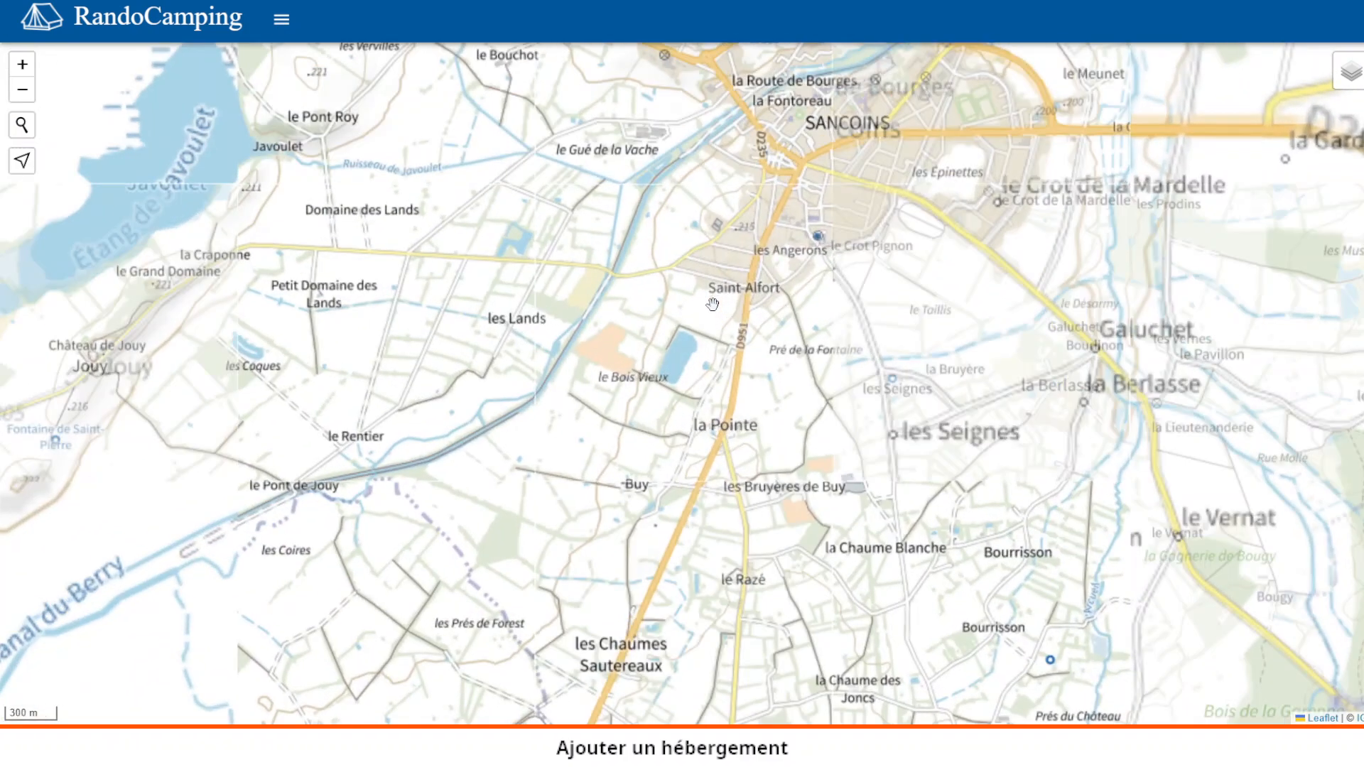
{"action": "scroll", "coordinate": [713, 305], "scroll_direction": "up", "scroll_amount": 1}
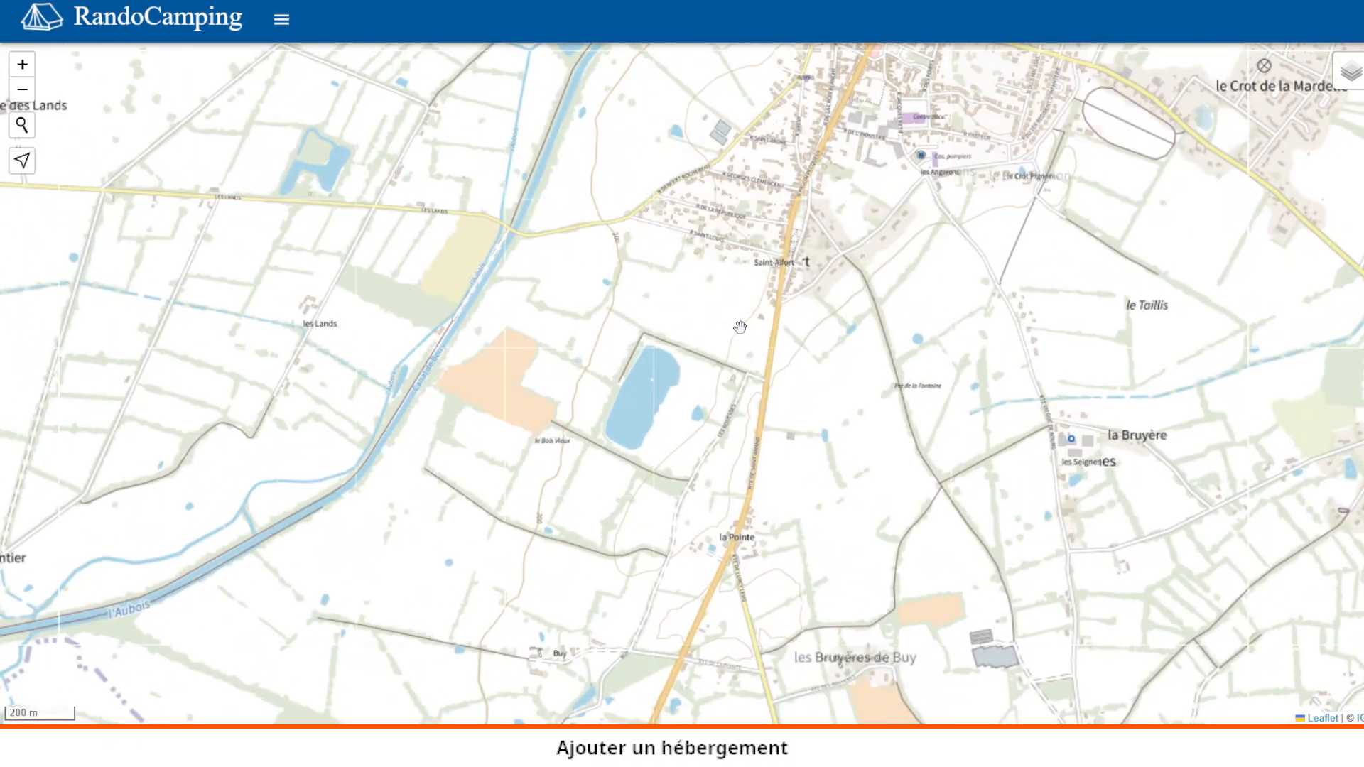
{"action": "left_click_drag", "start_coordinate": [829, 210], "coordinate": [800, 313]}
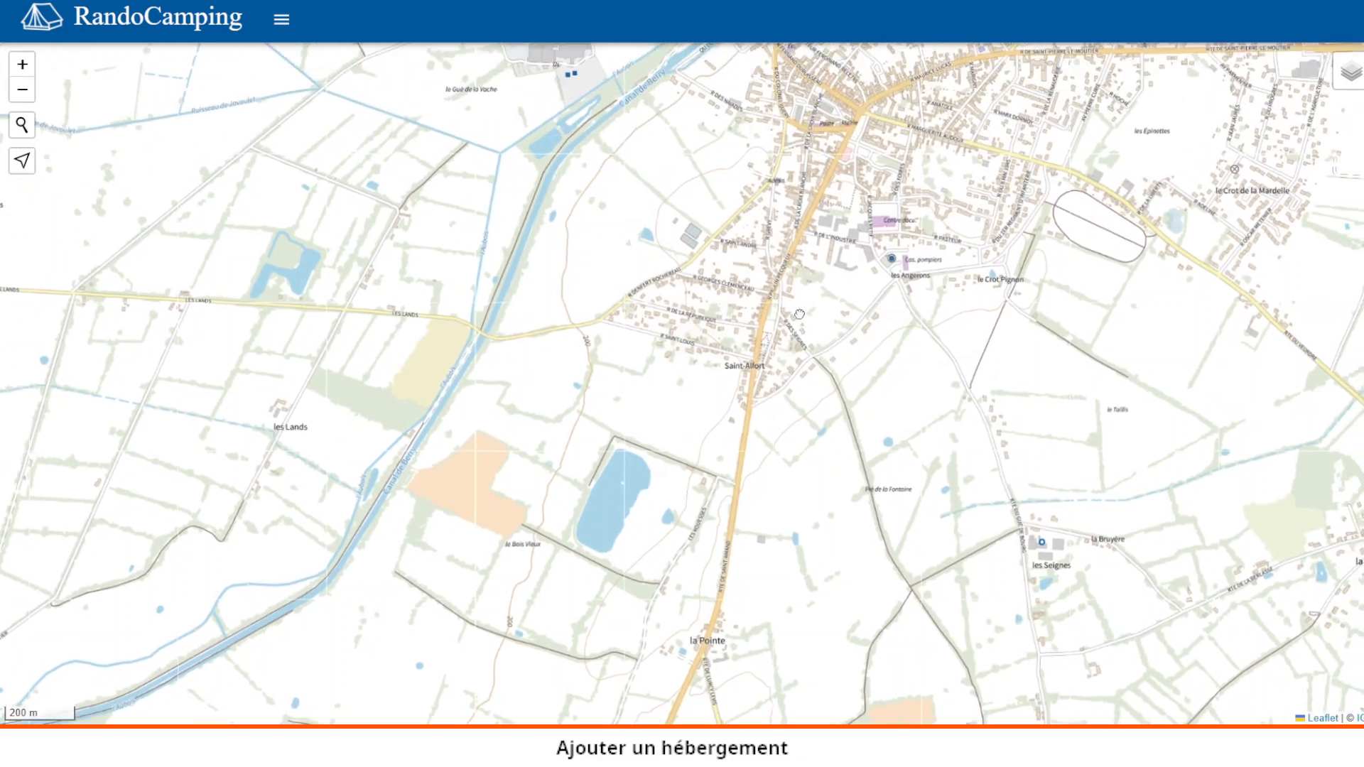
{"action": "scroll", "coordinate": [799, 314], "scroll_direction": "up", "scroll_amount": 2}
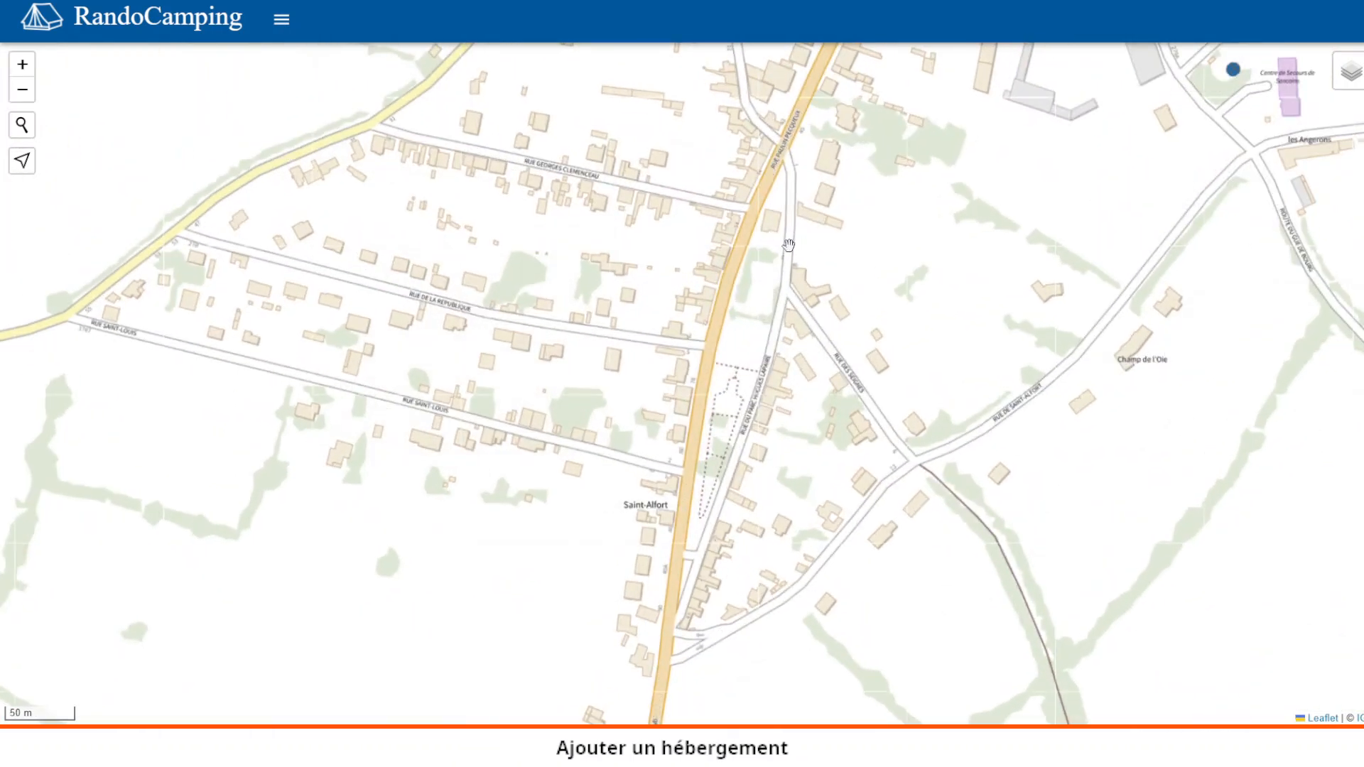
{"action": "left_click_drag", "start_coordinate": [784, 185], "coordinate": [758, 265]}
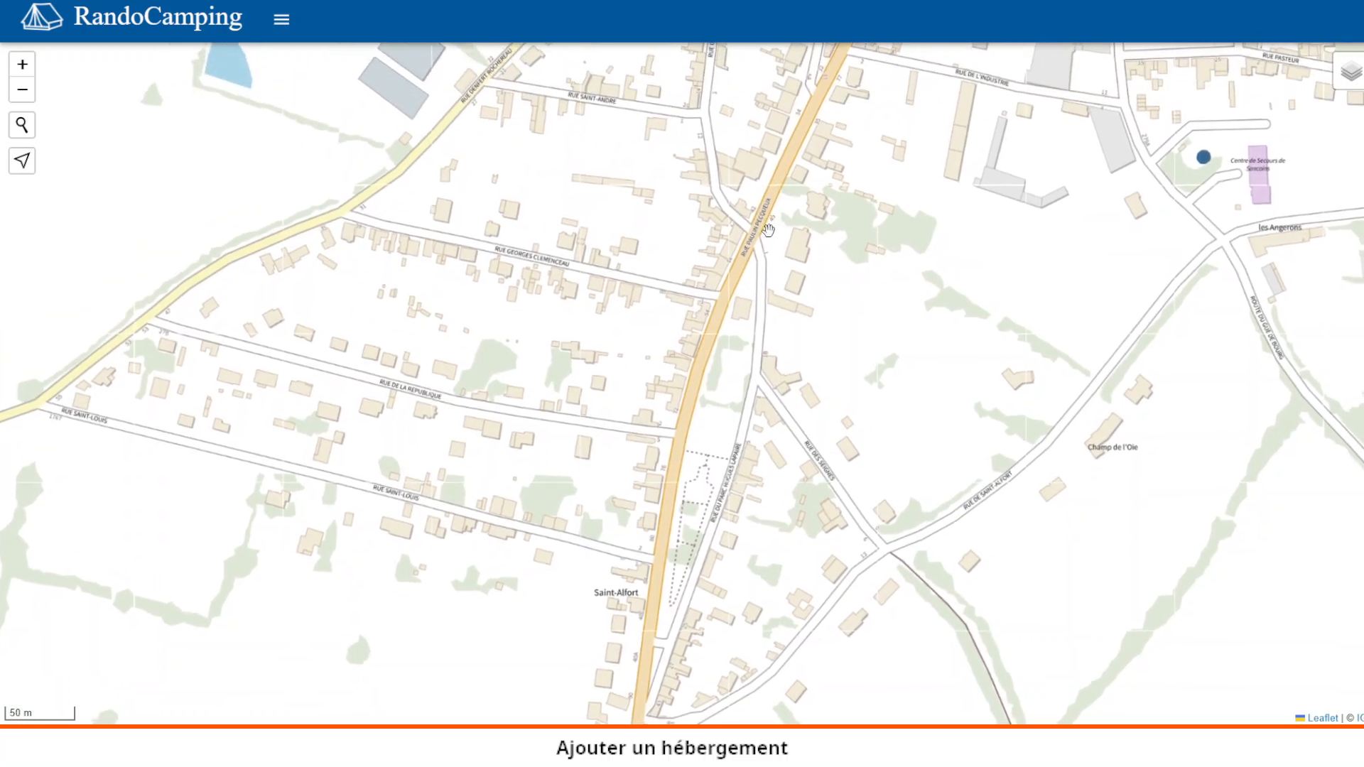
- Add a new accommodation on the main road north of Saint-Alfort, at 46.827030 2.917237
{"action": "right_click", "coordinate": [771, 237]}
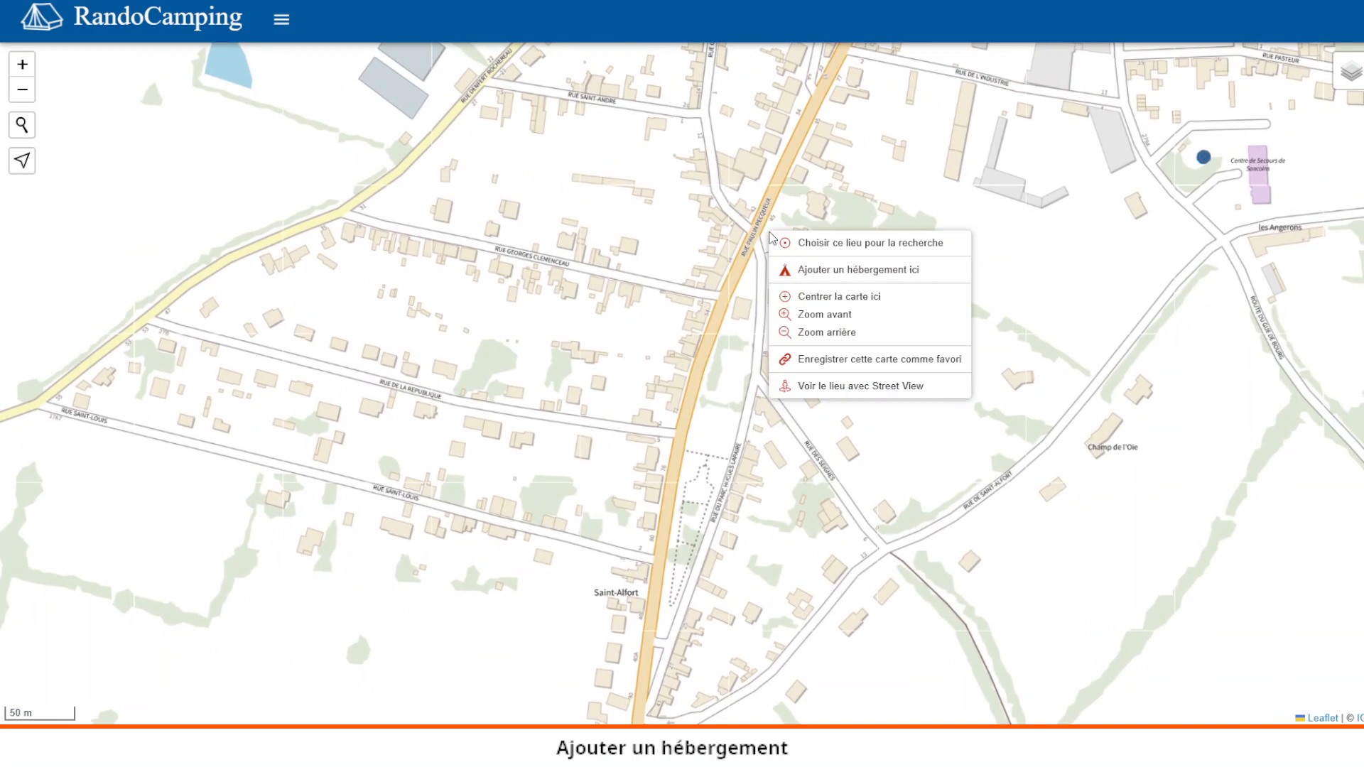
{"action": "left_click", "coordinate": [821, 275]}
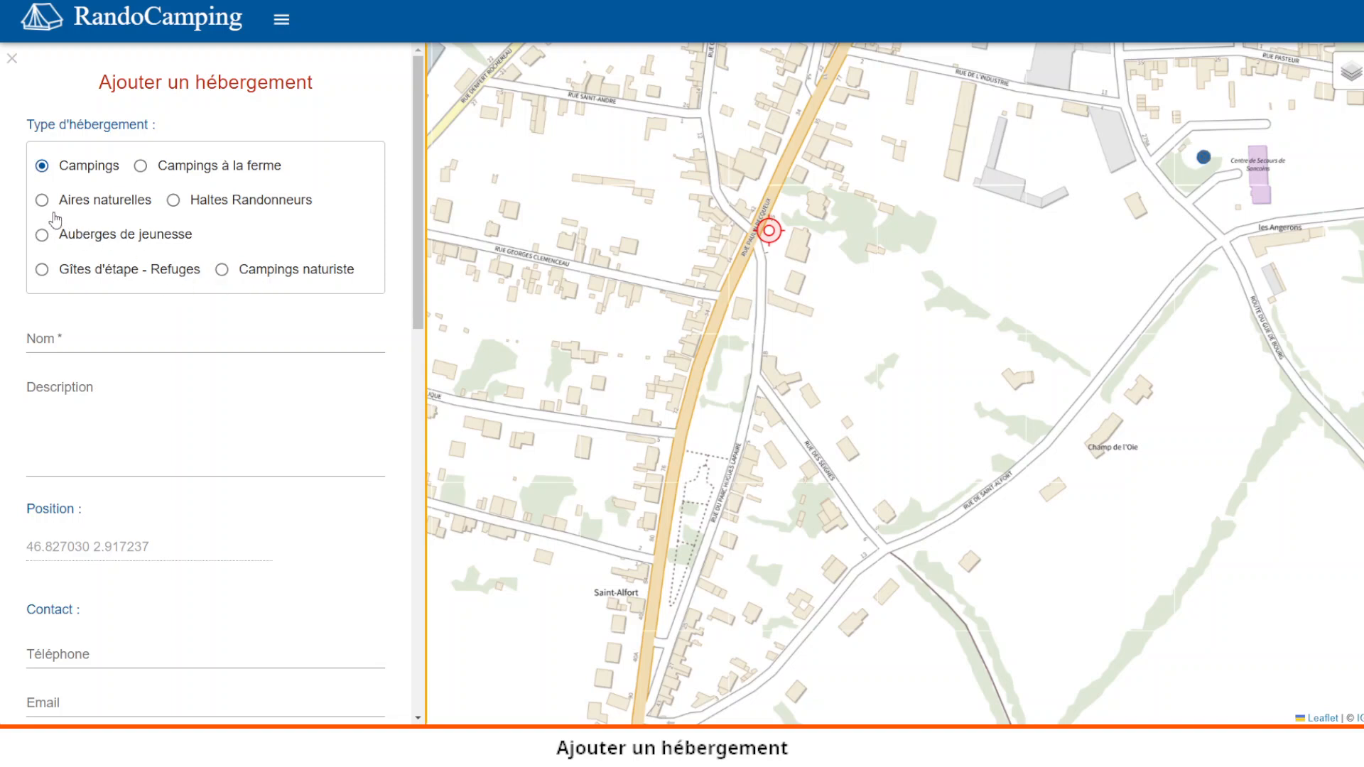
- Try Campings à la ferme and Auberges de jeunesse, then keep the type as Campings
{"action": "left_click", "coordinate": [141, 166]}
{"action": "left_click", "coordinate": [42, 168]}
{"action": "left_click", "coordinate": [41, 236]}
{"action": "left_click", "coordinate": [43, 167]}
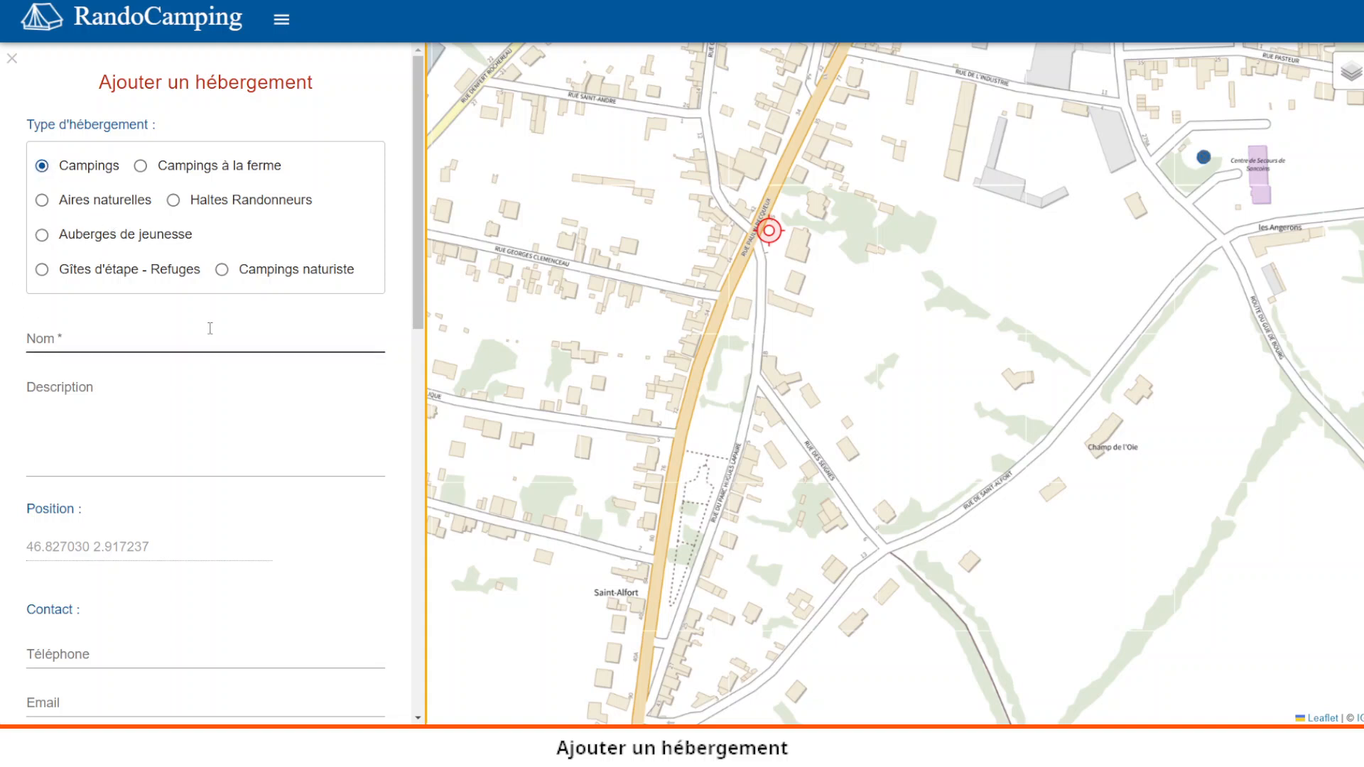
- Name the entry 'Camping de test' and fill the description with placeholder 'w' characters
{"action": "left_click", "coordinate": [186, 343]}
{"action": "type", "text": "C"}
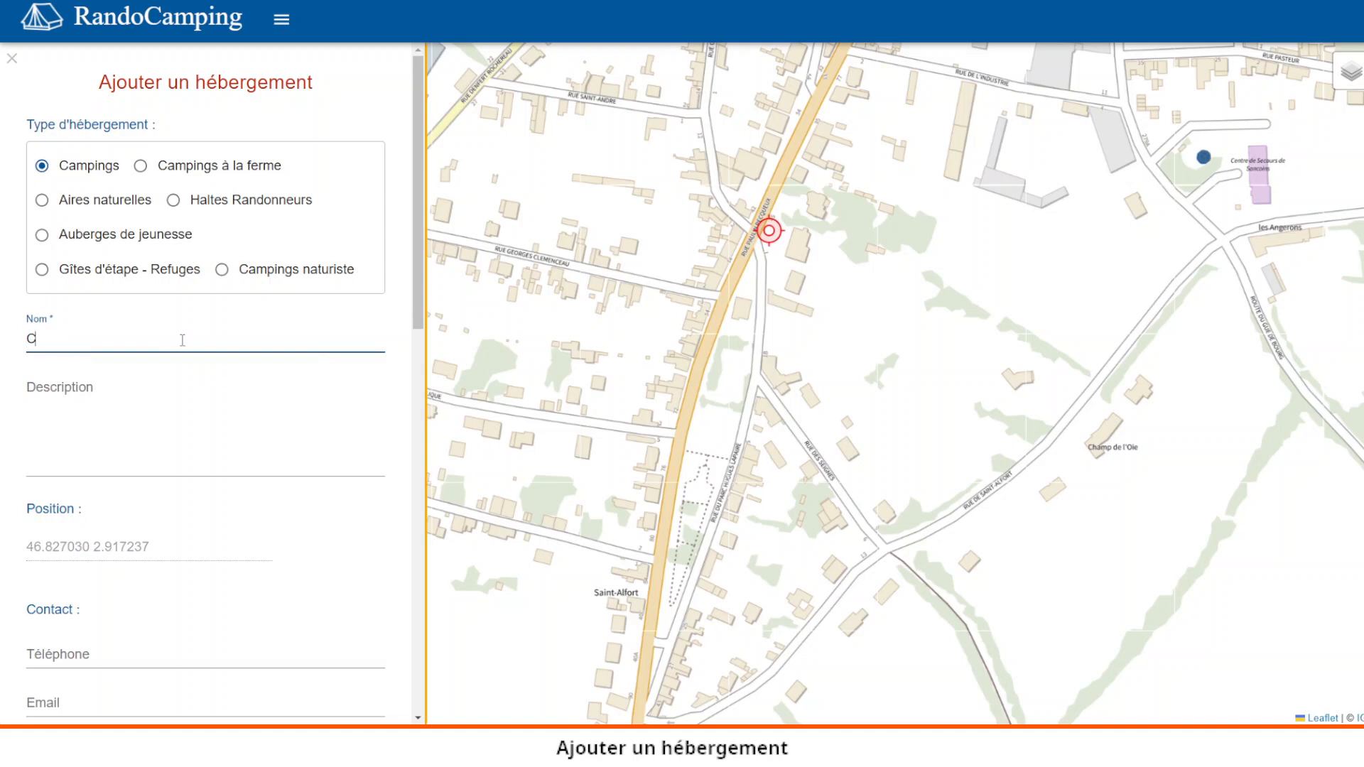
{"action": "type", "text": "amping de test"}
{"action": "left_click", "coordinate": [135, 404]}
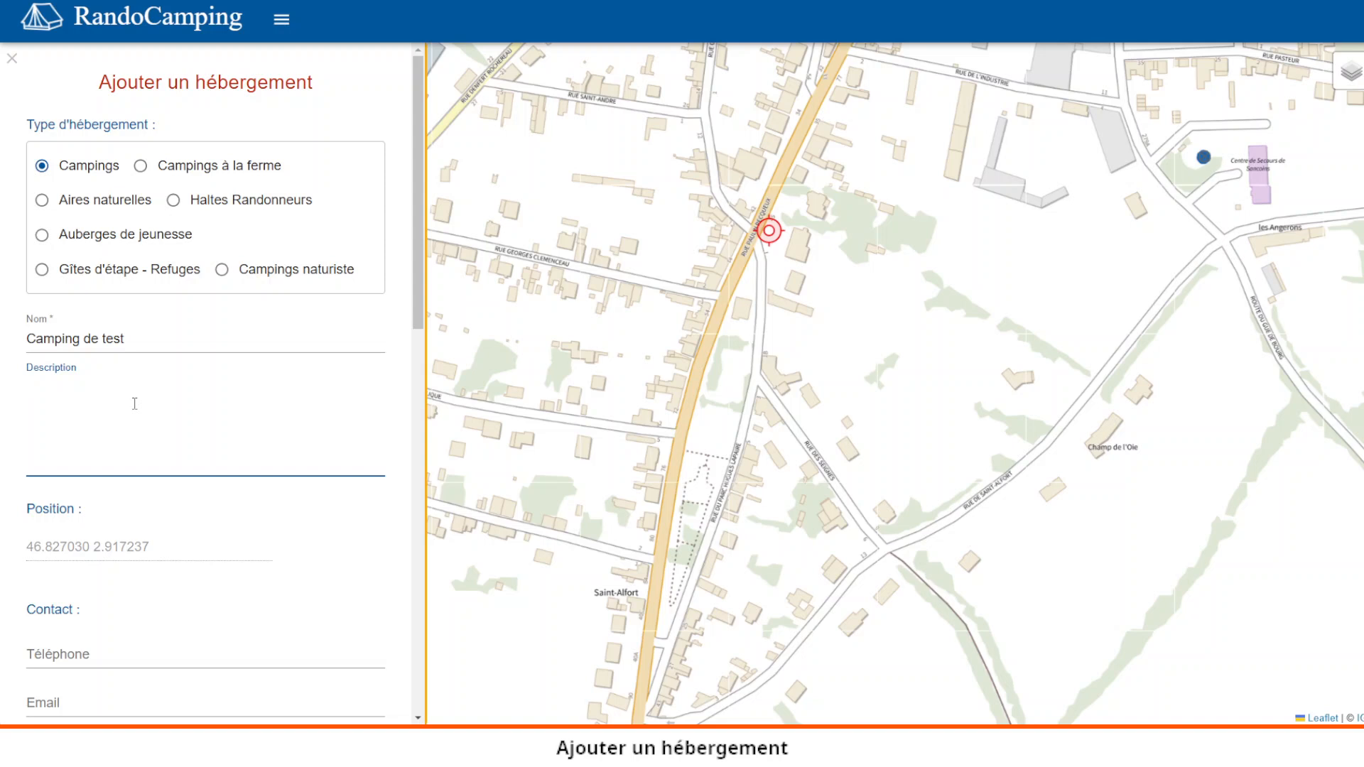
{"action": "type", "text": "wwwwwwwwwwwwwwwwwwwwwww"}
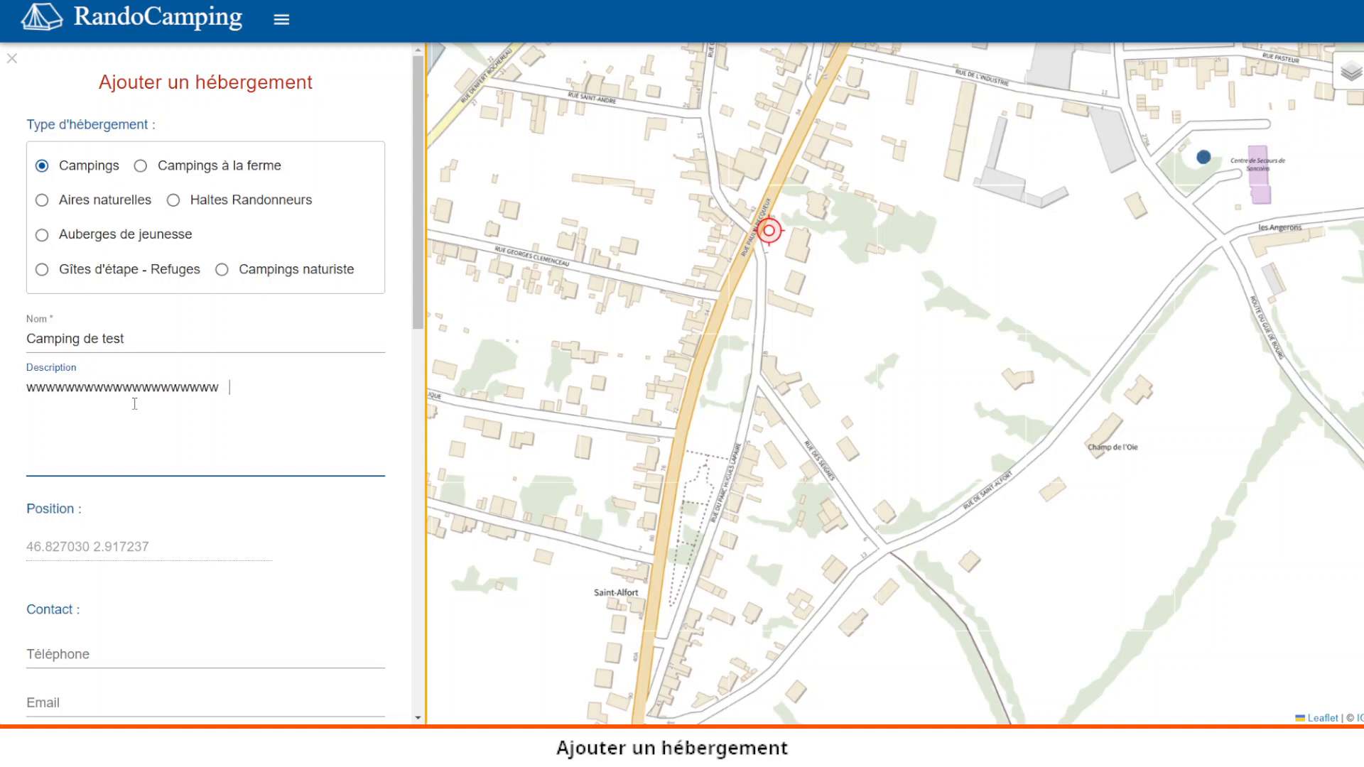
- Nudge the campsite's map marker slightly south-east, then back north-west
{"action": "scroll", "coordinate": [220, 419], "scroll_direction": "down", "scroll_amount": 3}
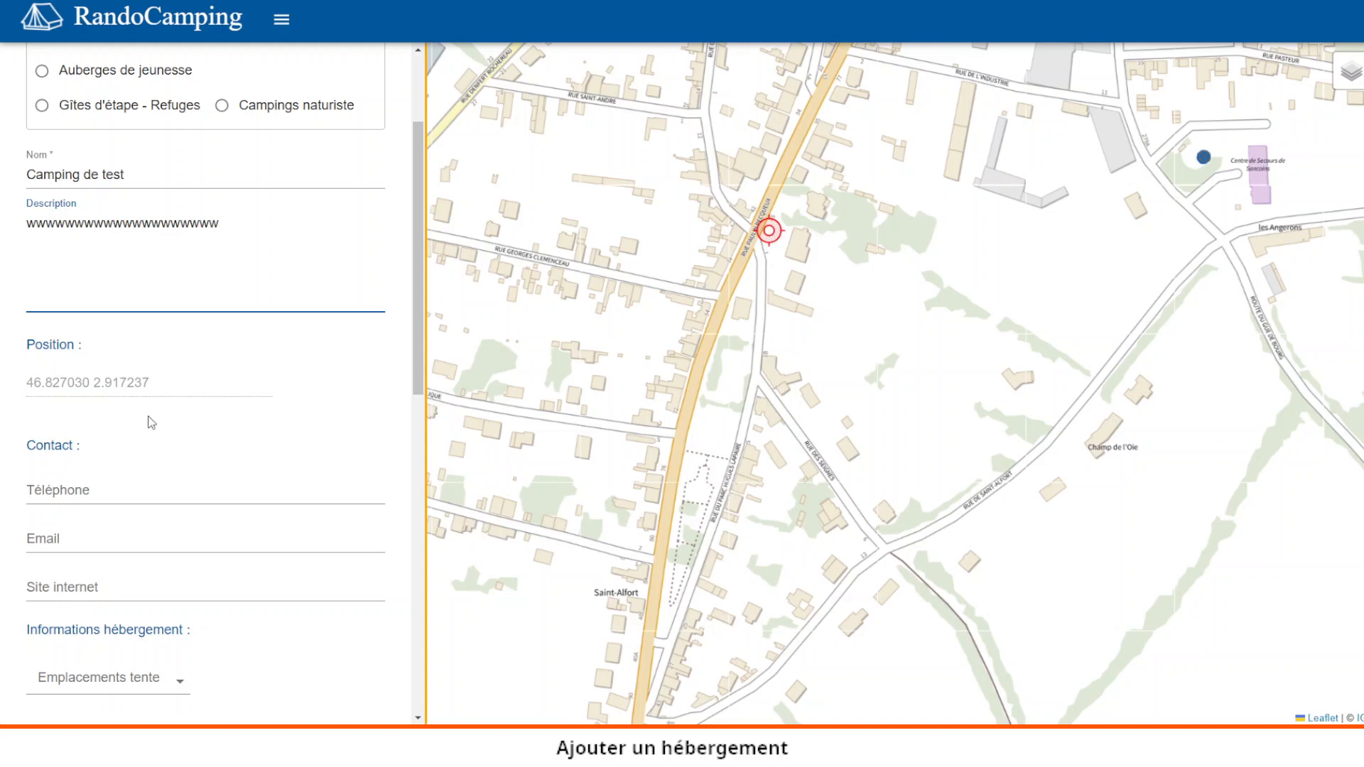
{"action": "left_click_drag", "start_coordinate": [774, 237], "coordinate": [780, 241]}
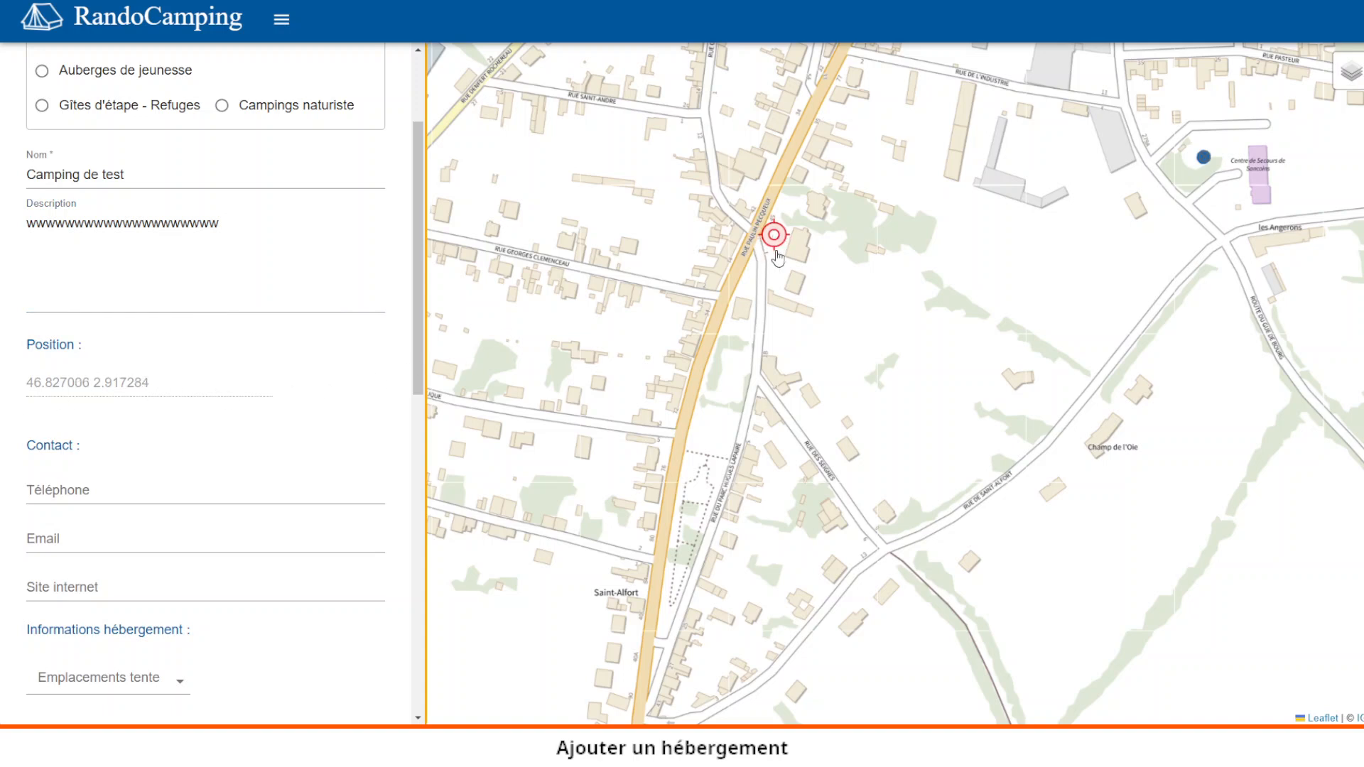
{"action": "left_click_drag", "start_coordinate": [778, 235], "coordinate": [774, 237]}
- Enter the contact phone number in the Téléphone field, moving on to Email
{"action": "scroll", "coordinate": [306, 453], "scroll_direction": "down", "scroll_amount": 1}
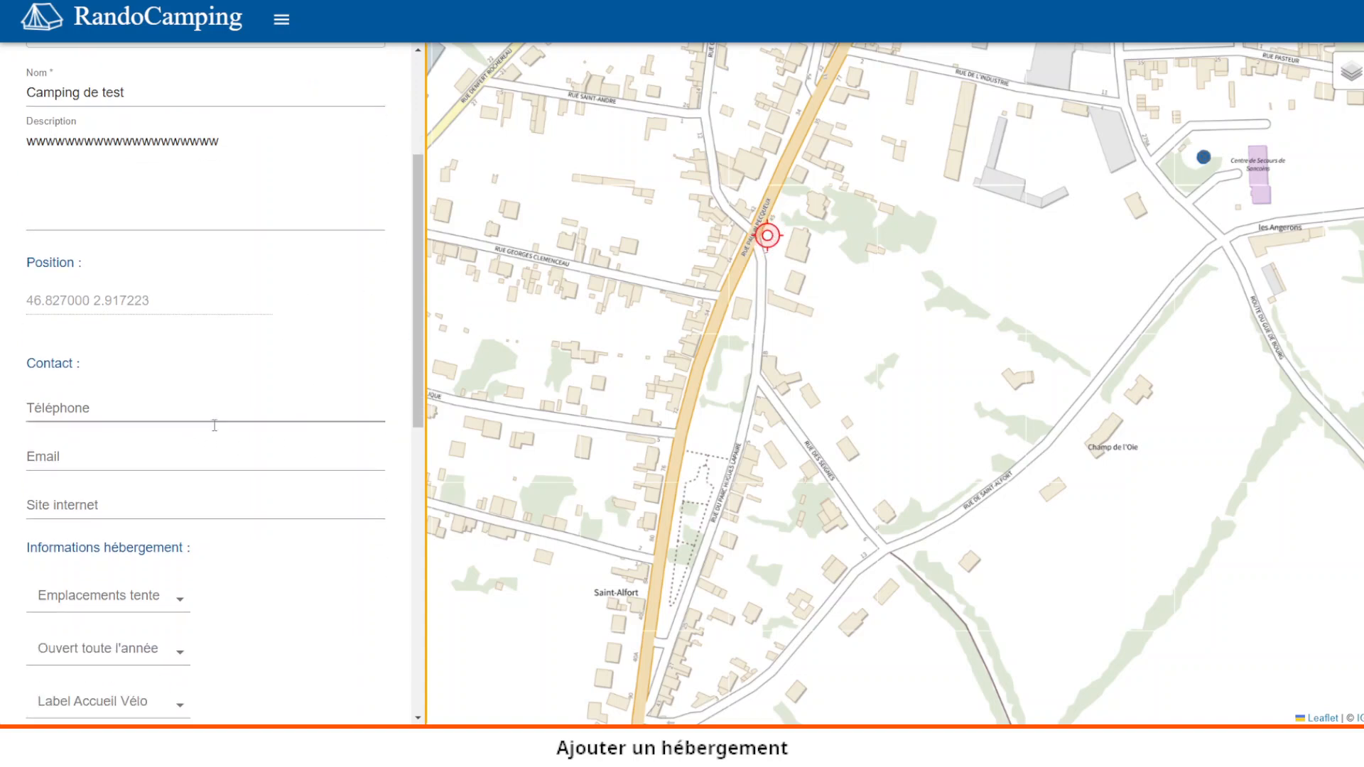
{"action": "left_click", "coordinate": [127, 407]}
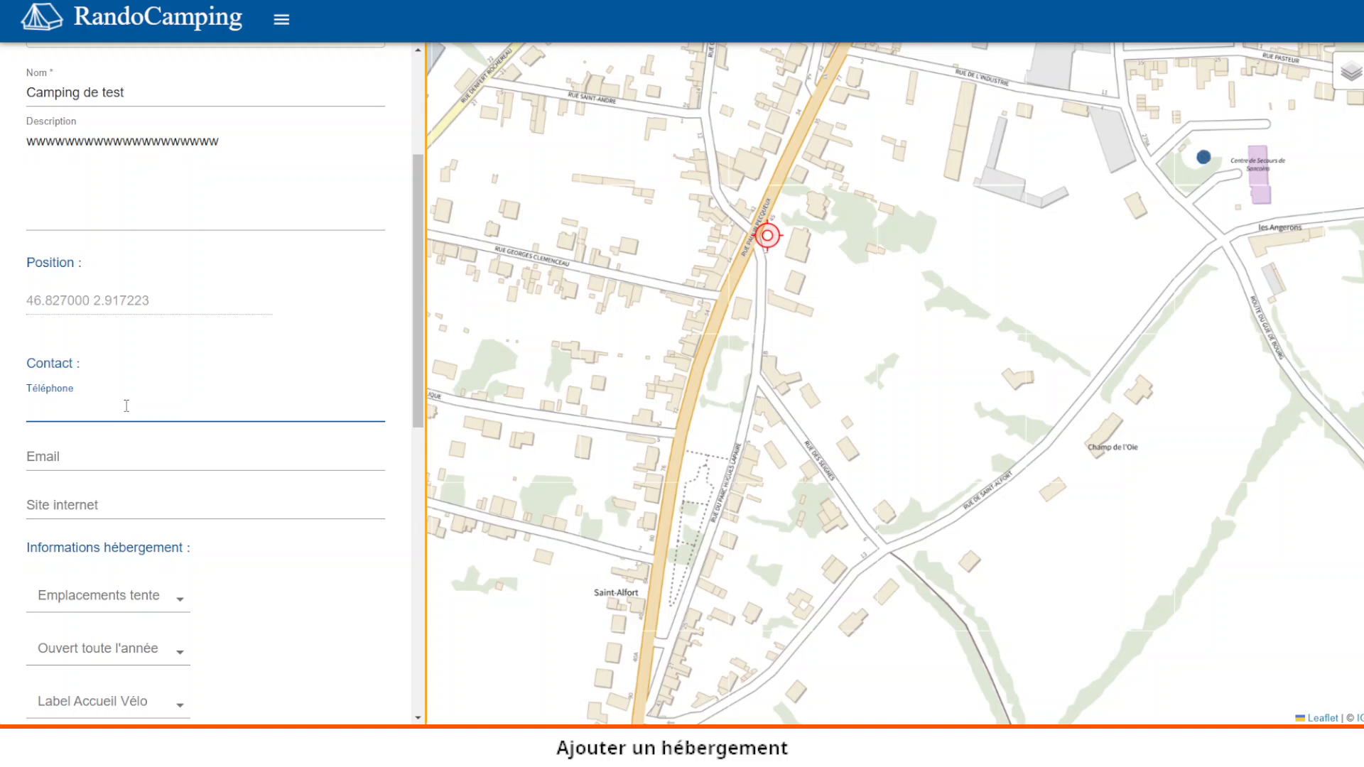
{"action": "left_click", "coordinate": [71, 460]}
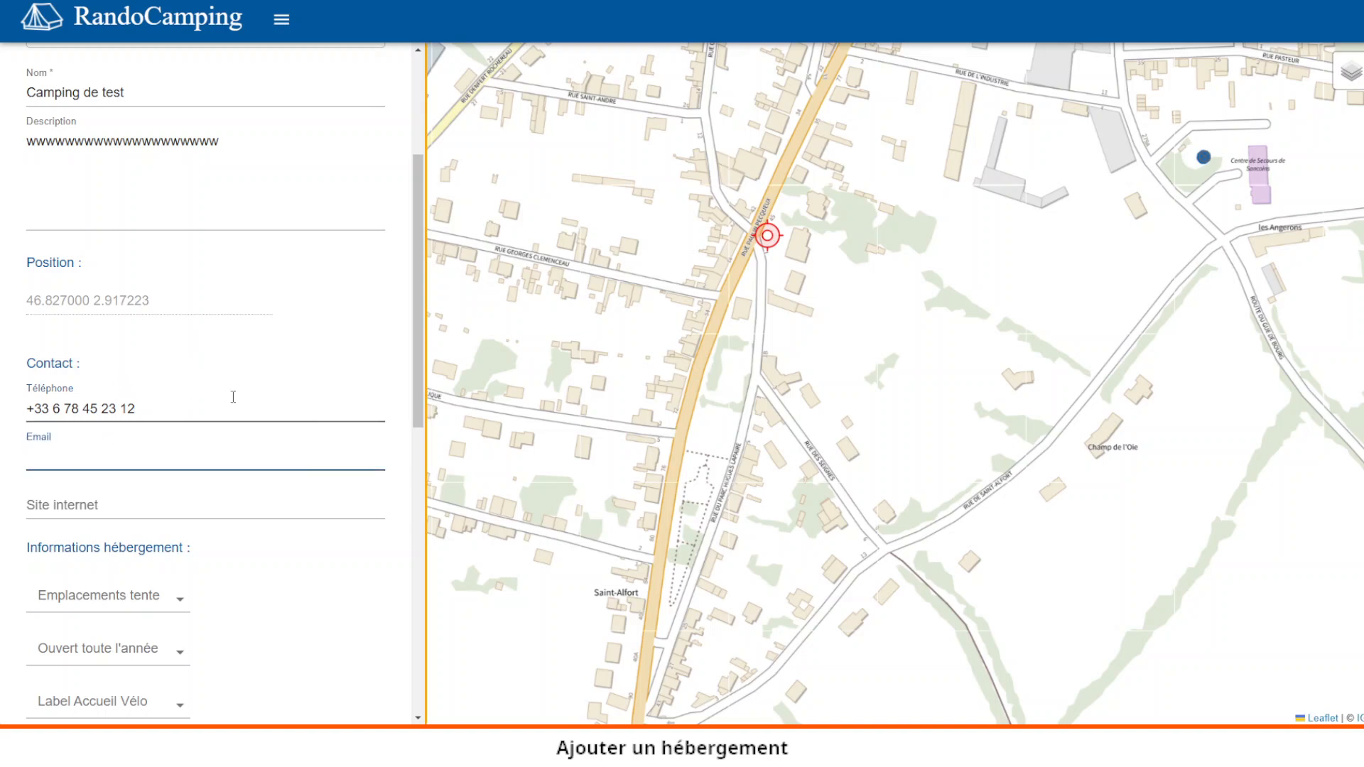
{"action": "scroll", "coordinate": [233, 396], "scroll_direction": "up", "scroll_amount": 2}
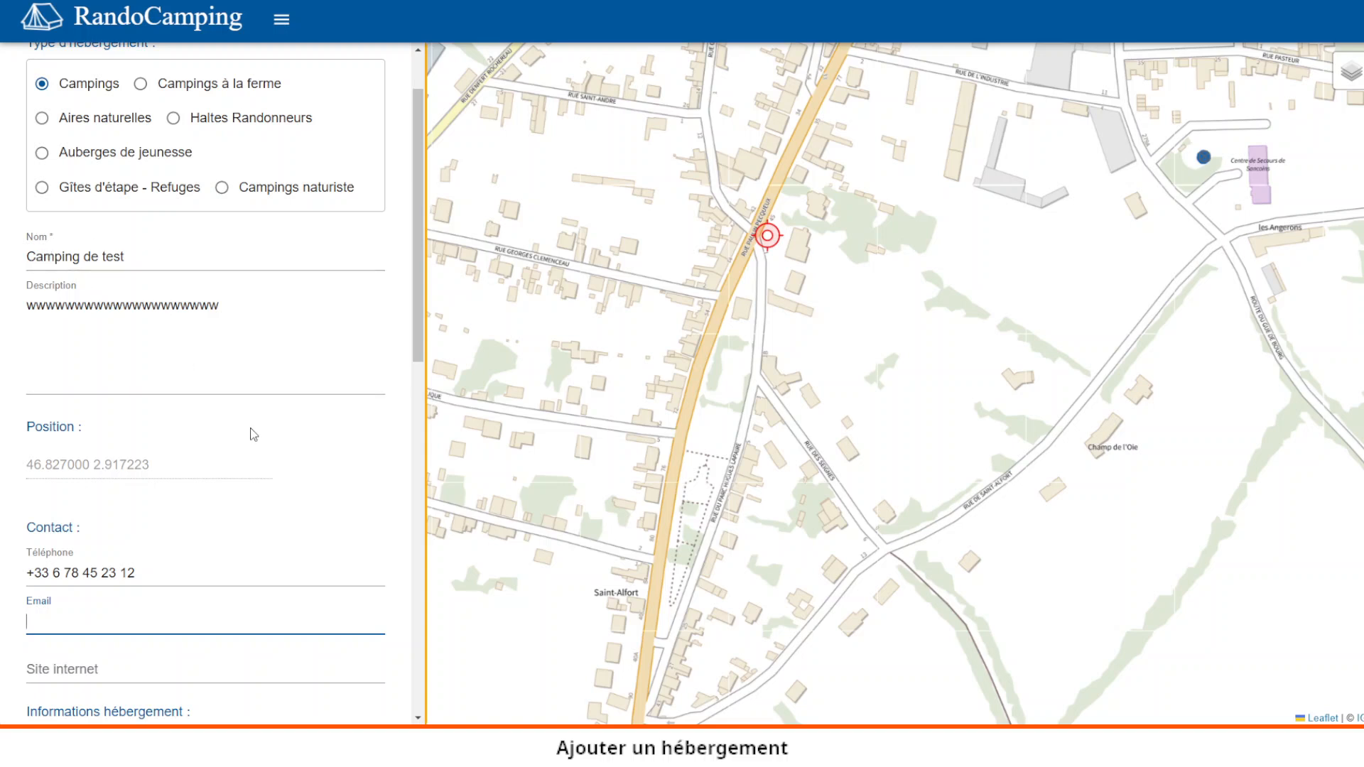
- Set Emplacements tente to Oui and Ouvert toute l'année to Non
{"action": "scroll", "coordinate": [251, 434], "scroll_direction": "down", "scroll_amount": 1}
{"action": "scroll", "coordinate": [100, 466], "scroll_direction": "down", "scroll_amount": 1}
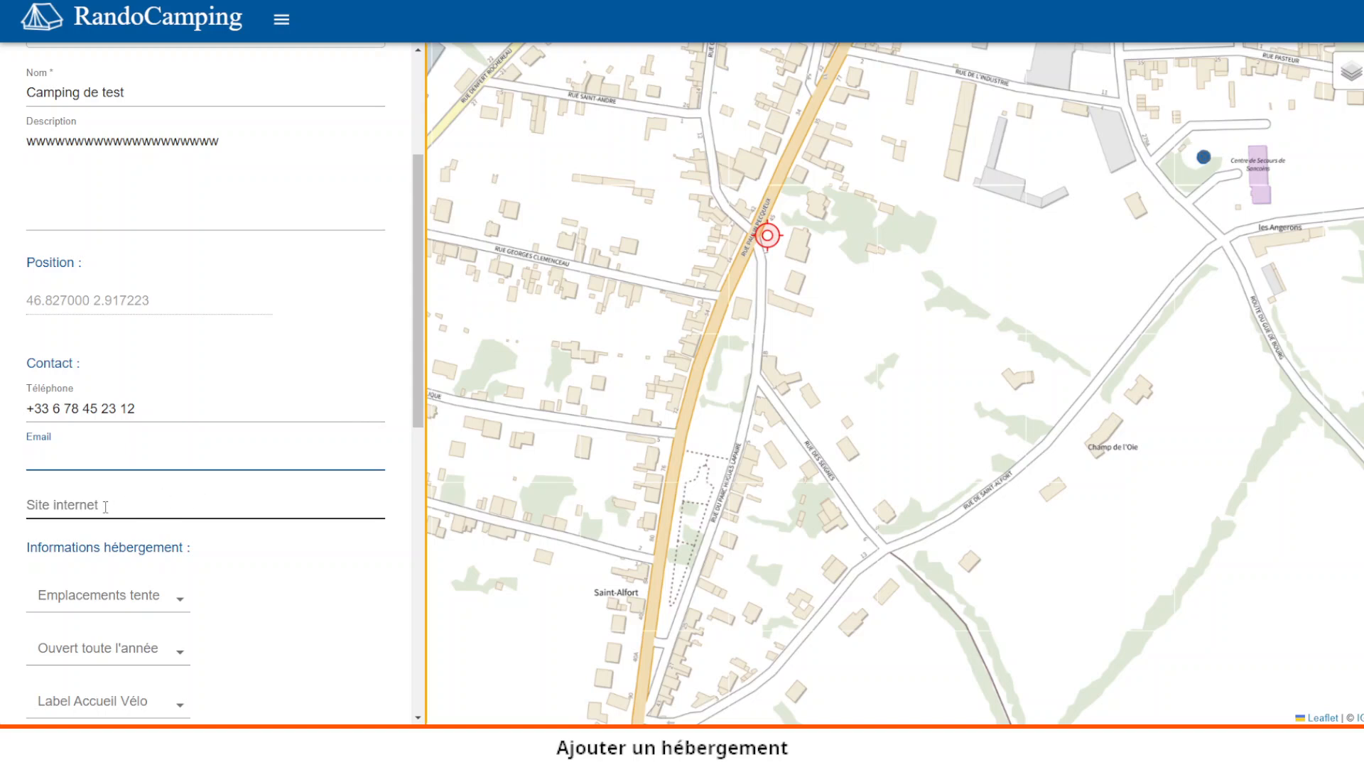
{"action": "scroll", "coordinate": [326, 530], "scroll_direction": "down", "scroll_amount": 2}
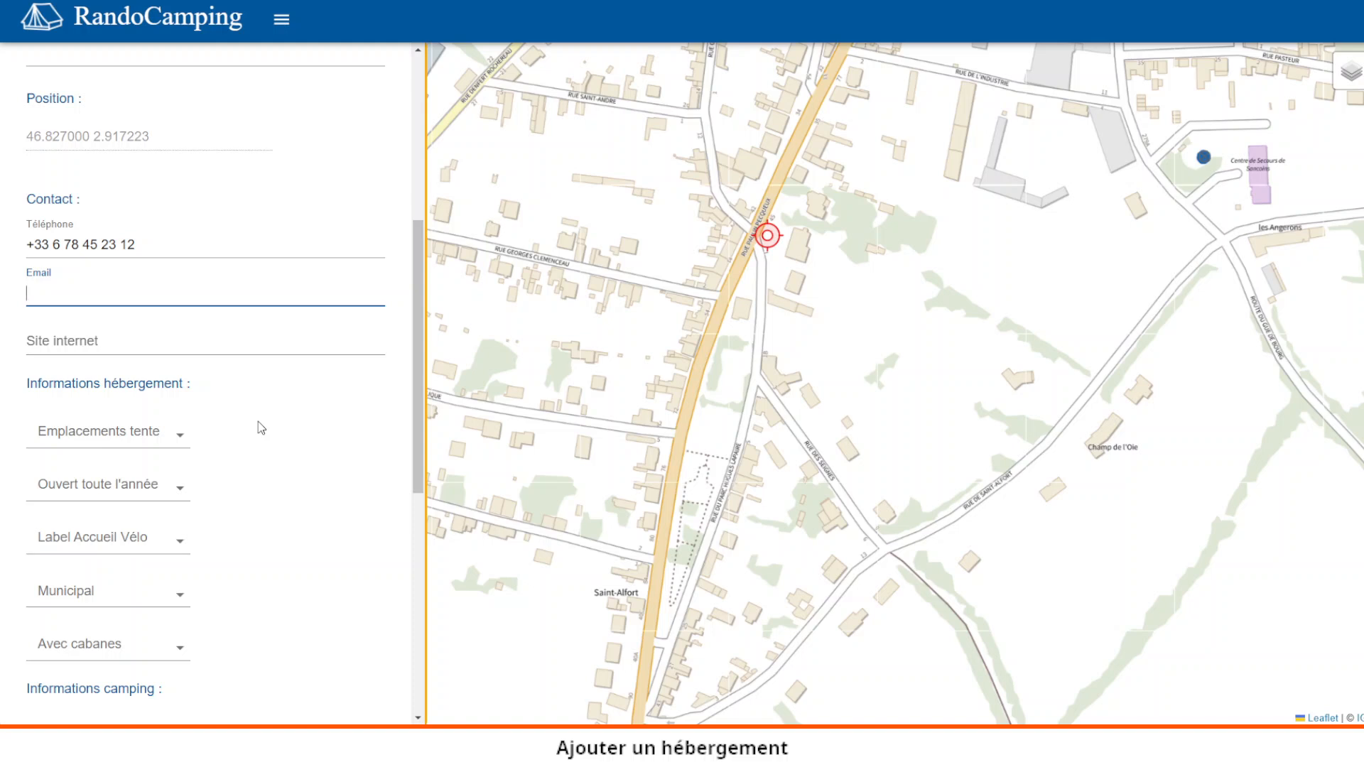
{"action": "left_click", "coordinate": [184, 440]}
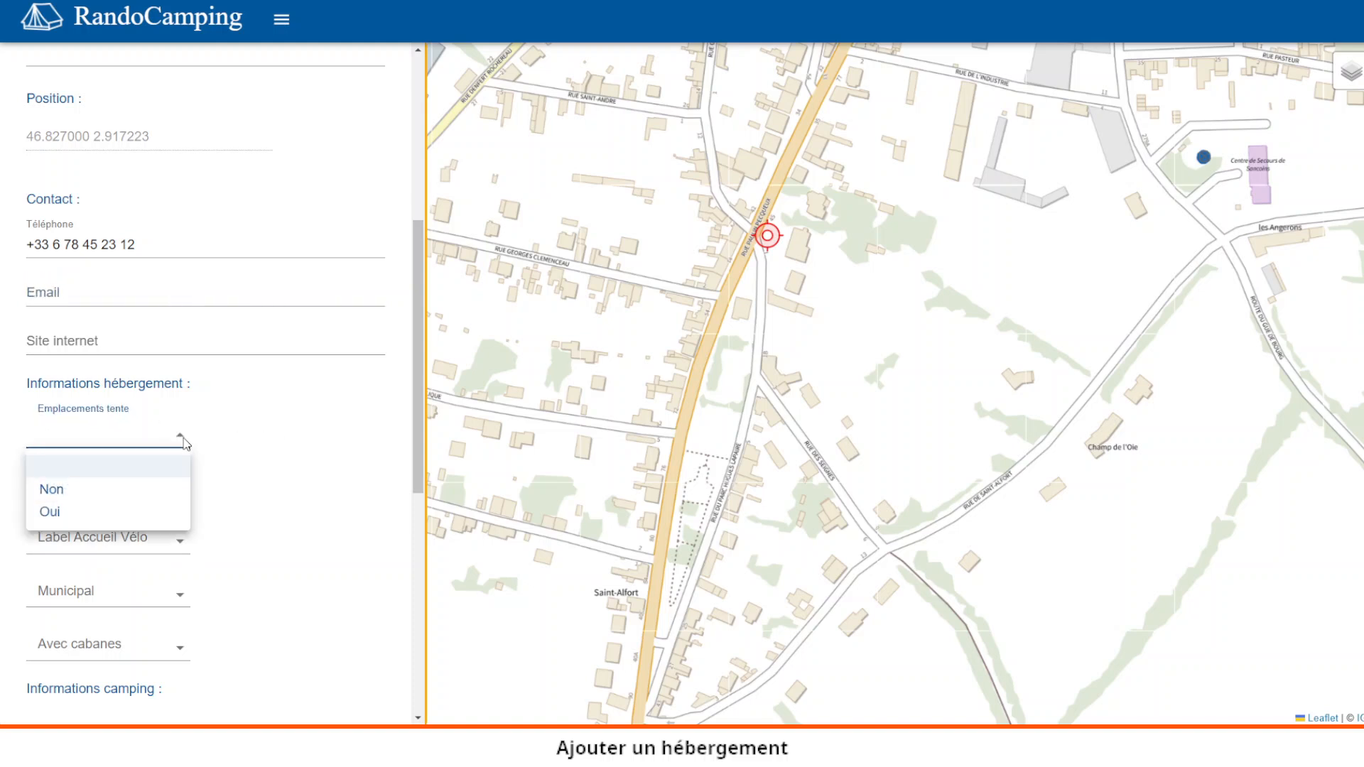
{"action": "left_click", "coordinate": [151, 513]}
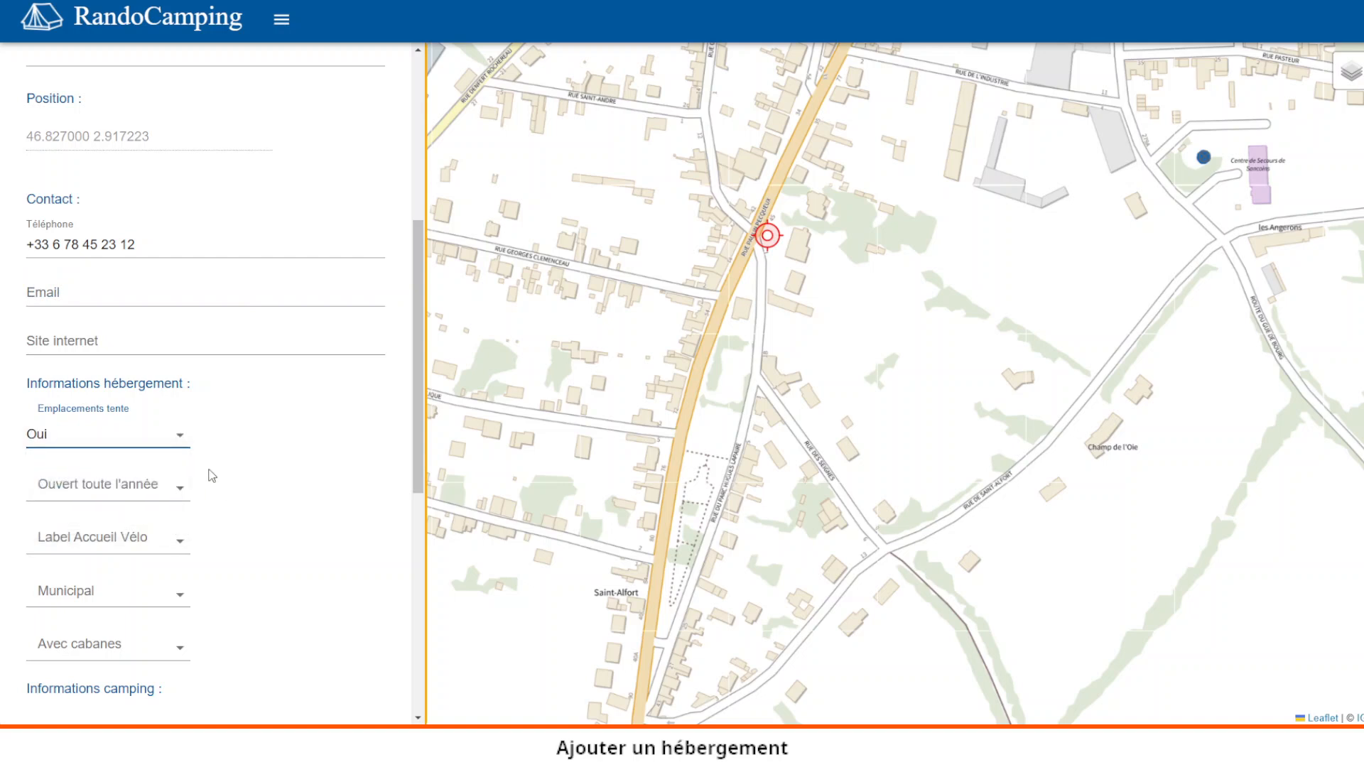
{"action": "scroll", "coordinate": [267, 436], "scroll_direction": "down", "scroll_amount": 1}
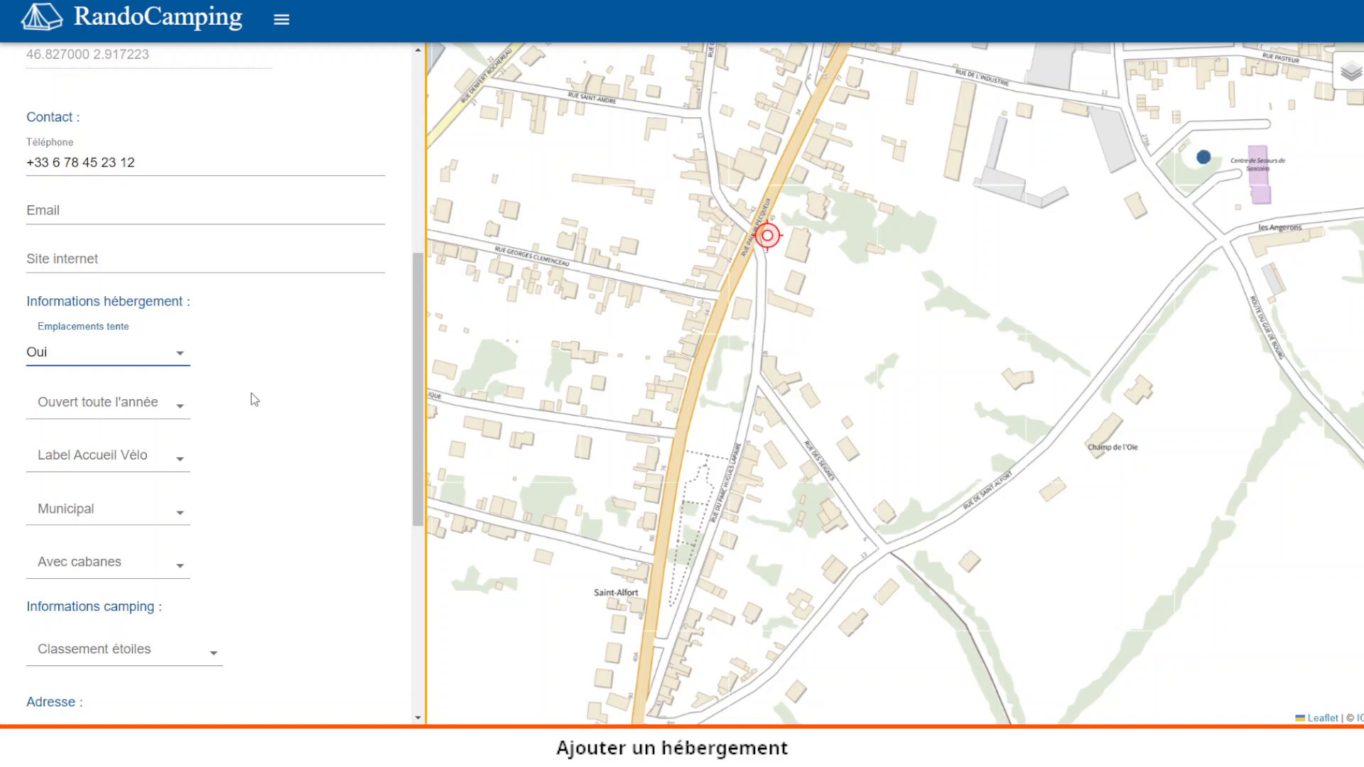
{"action": "left_click", "coordinate": [179, 407]}
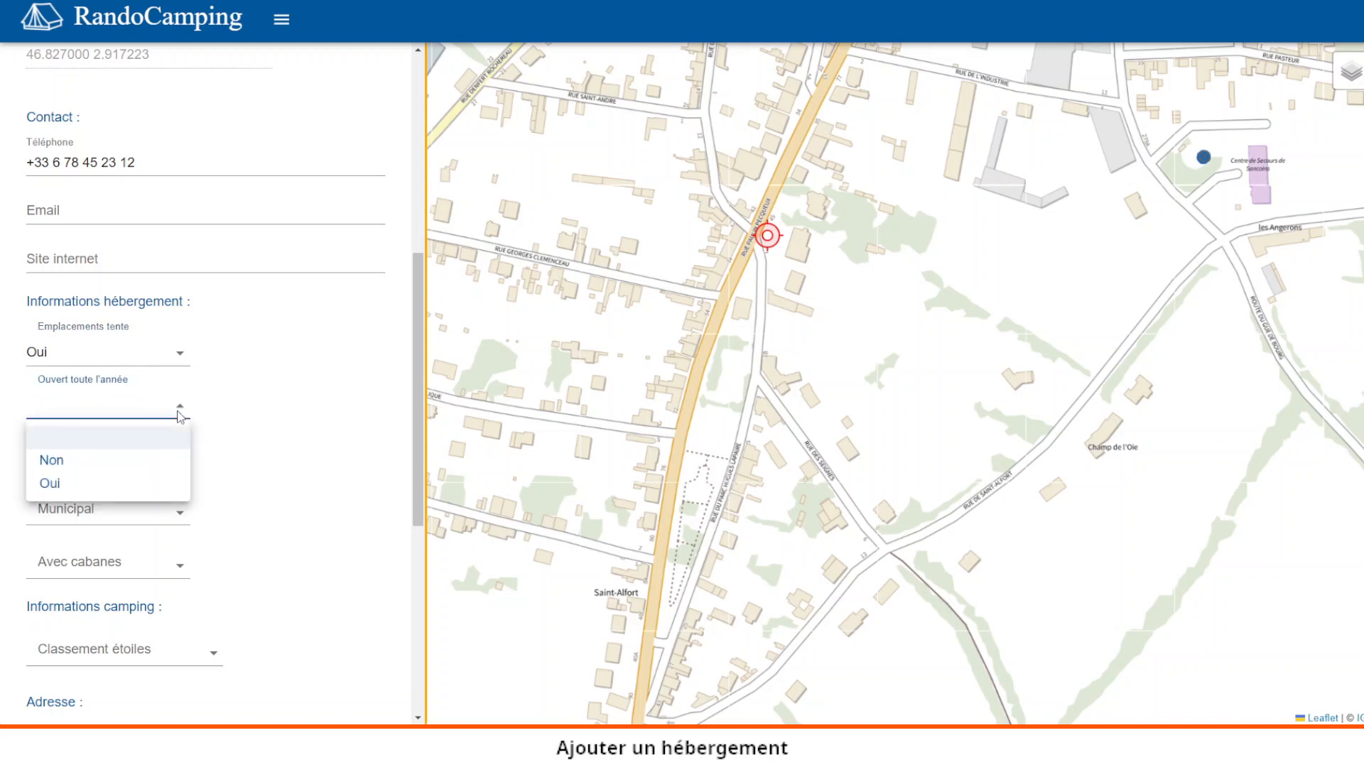
{"action": "left_click", "coordinate": [103, 466]}
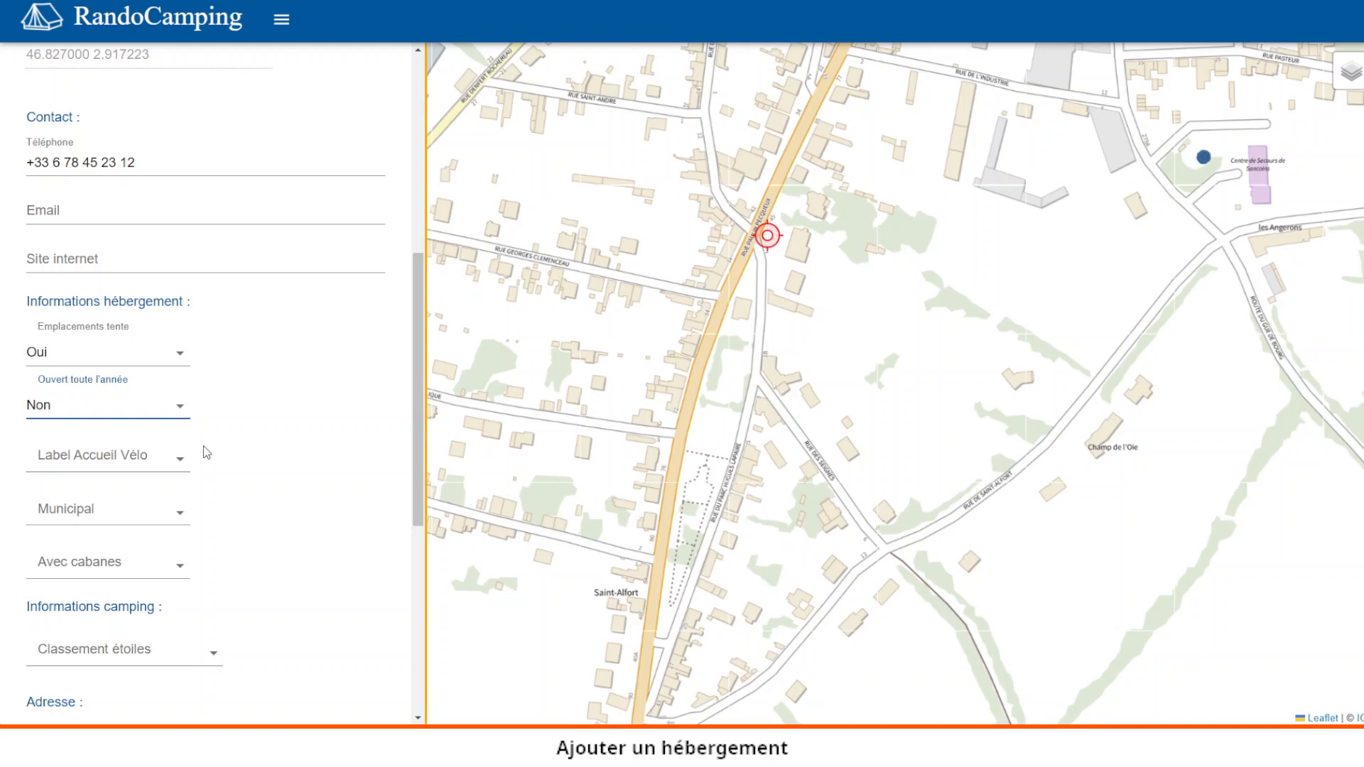
- Set Label Accueil Vélo to Oui and Municipal to Oui
{"action": "left_click", "coordinate": [183, 463]}
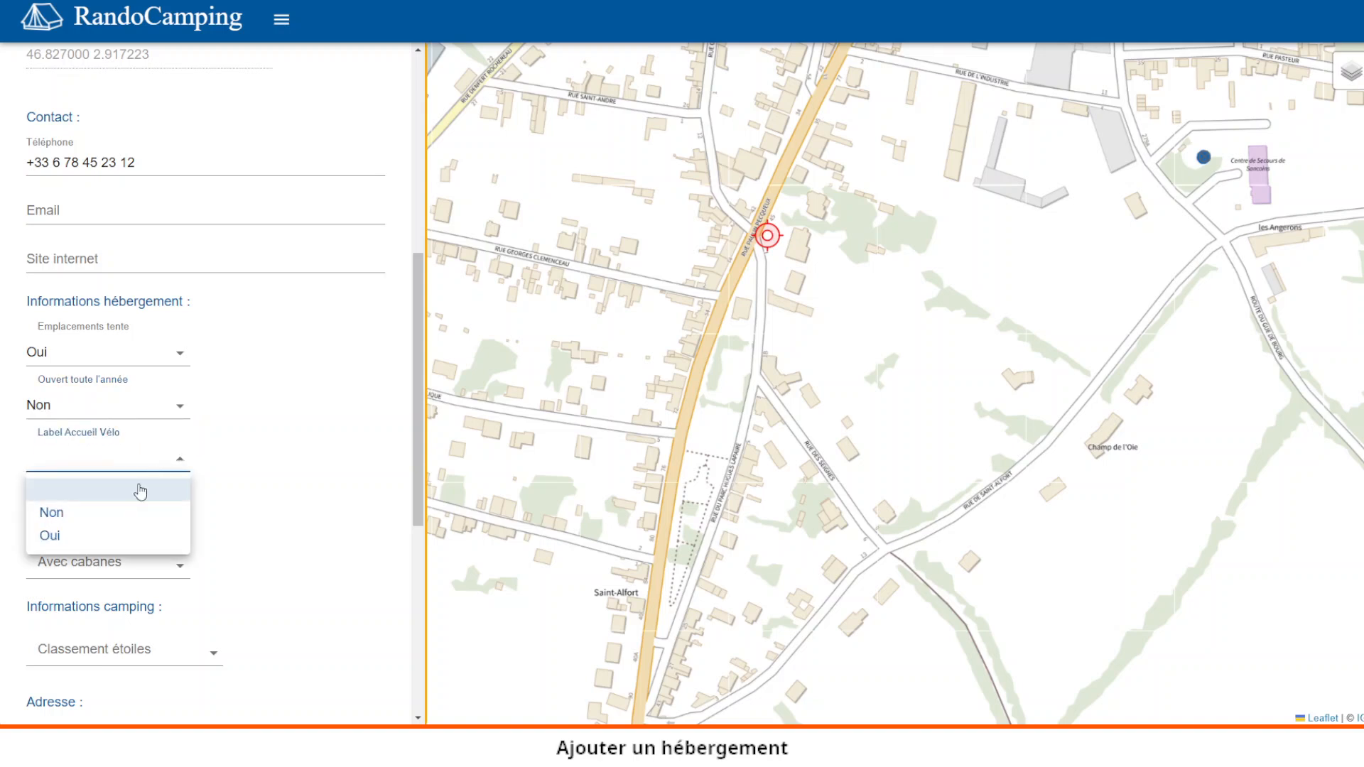
{"action": "left_click", "coordinate": [128, 538]}
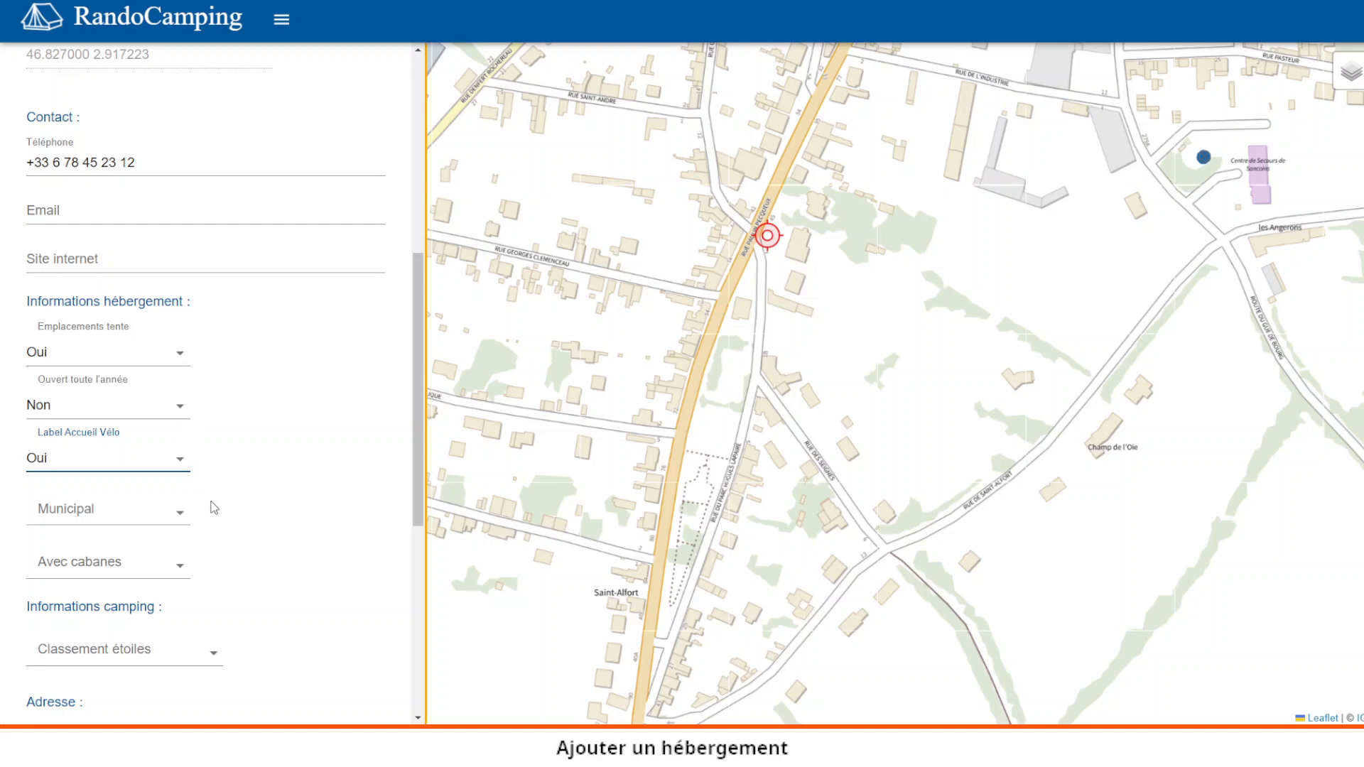
{"action": "mouse_move", "coordinate": [1351, 70]}
{"action": "left_click", "coordinate": [182, 513]}
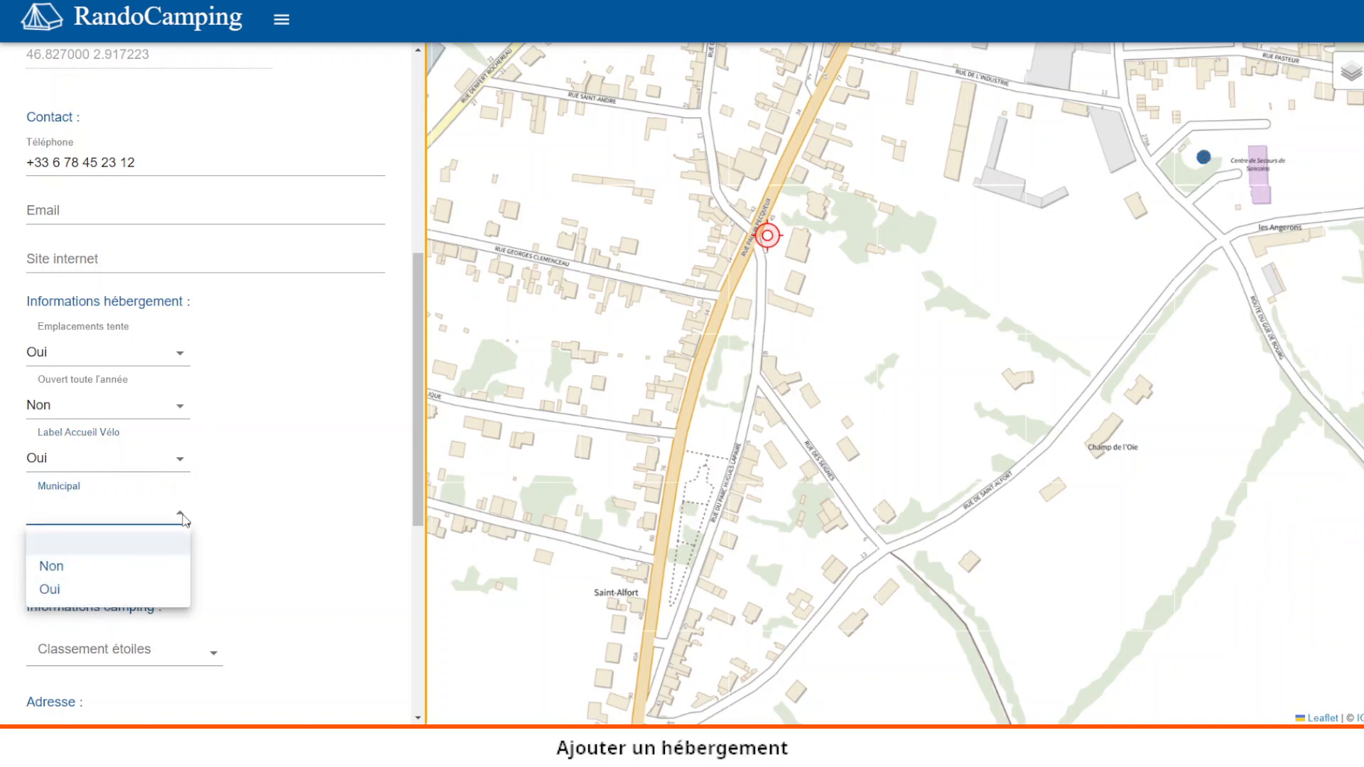
{"action": "left_click", "coordinate": [133, 599]}
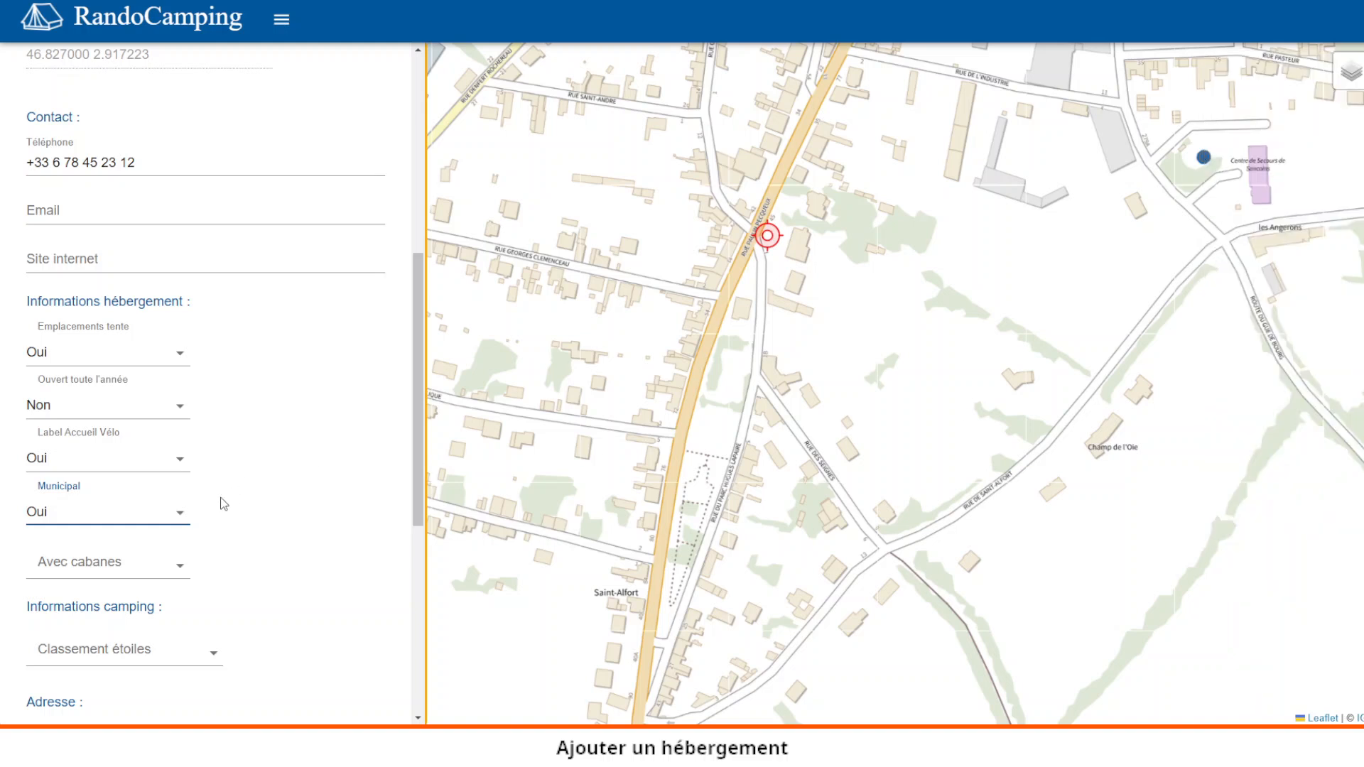
{"action": "left_click", "coordinate": [183, 577]}
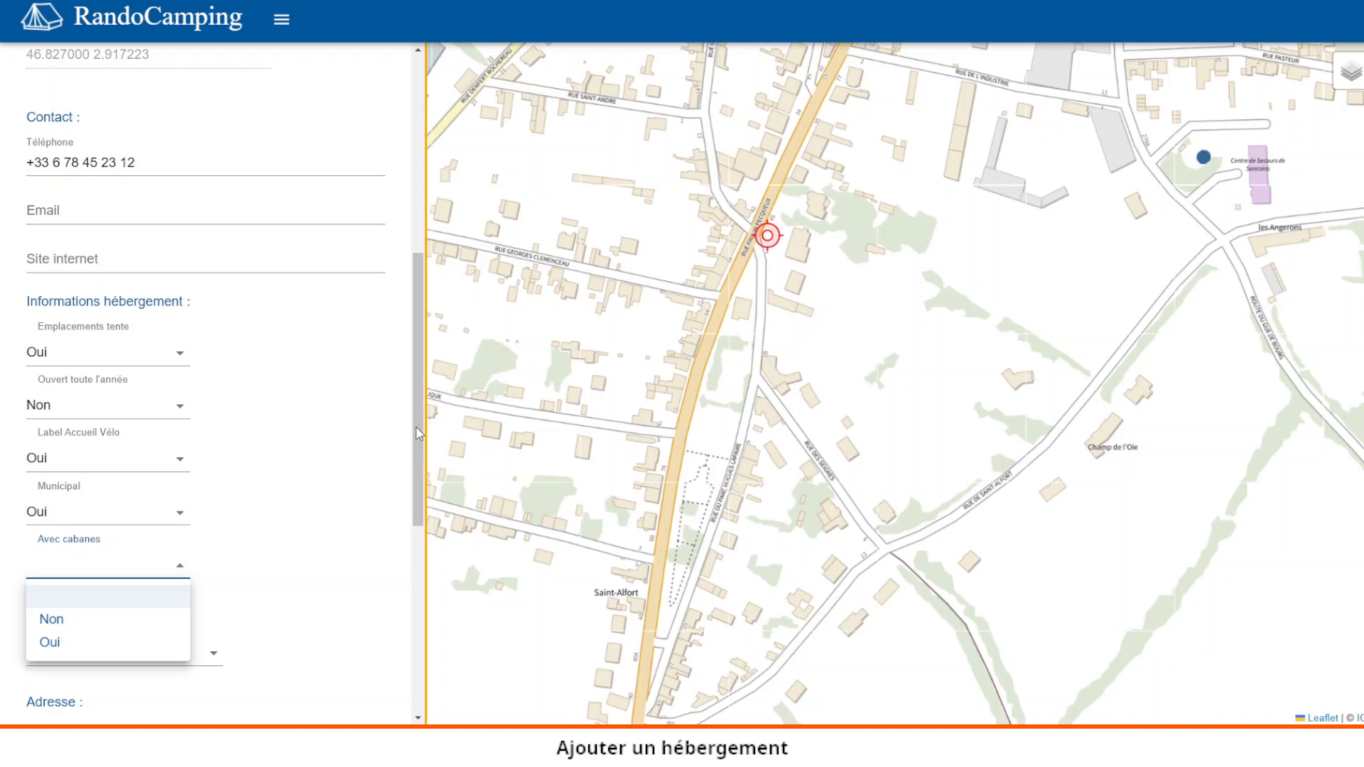
{"action": "left_click", "coordinate": [325, 482]}
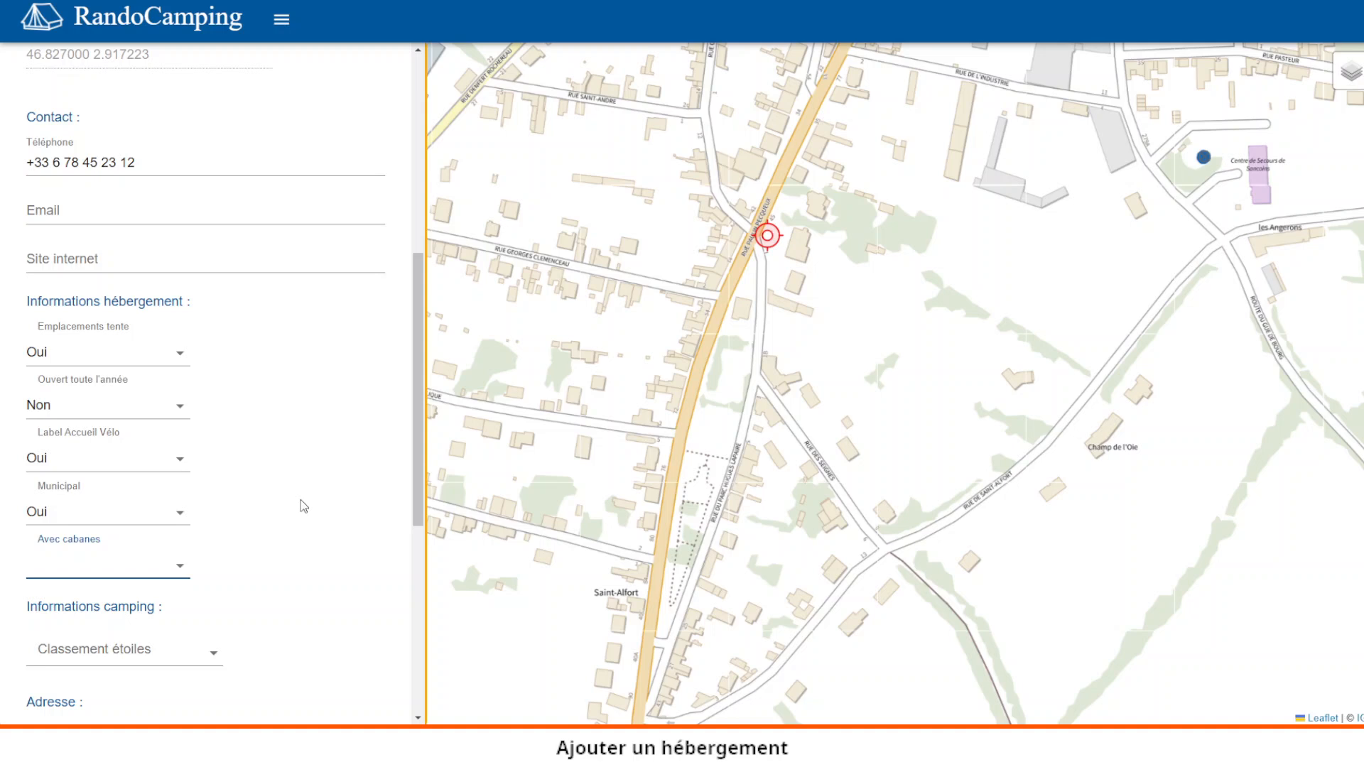
{"action": "left_click_drag", "start_coordinate": [417, 428], "coordinate": [416, 508]}
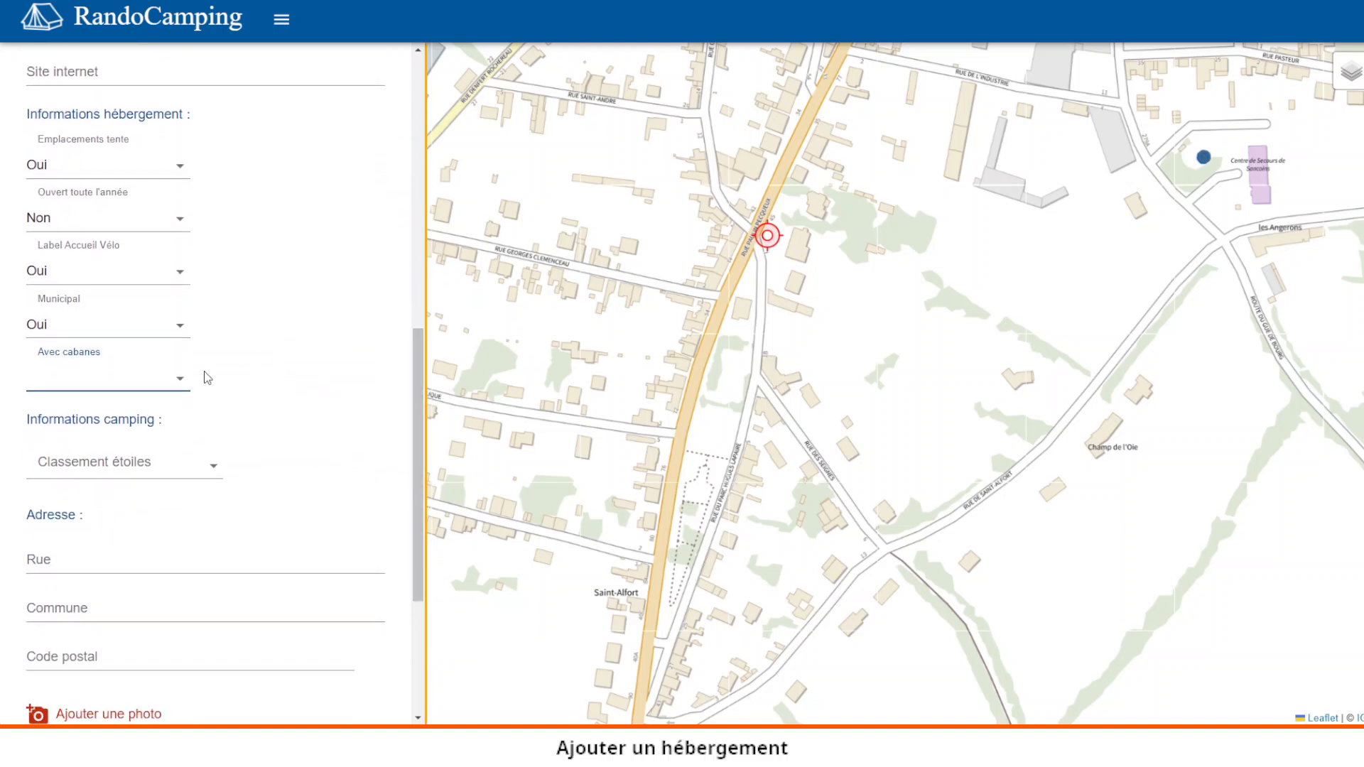
{"action": "left_click", "coordinate": [183, 382]}
{"action": "left_click", "coordinate": [99, 441]}
{"action": "left_click_drag", "start_coordinate": [415, 489], "coordinate": [405, 443]}
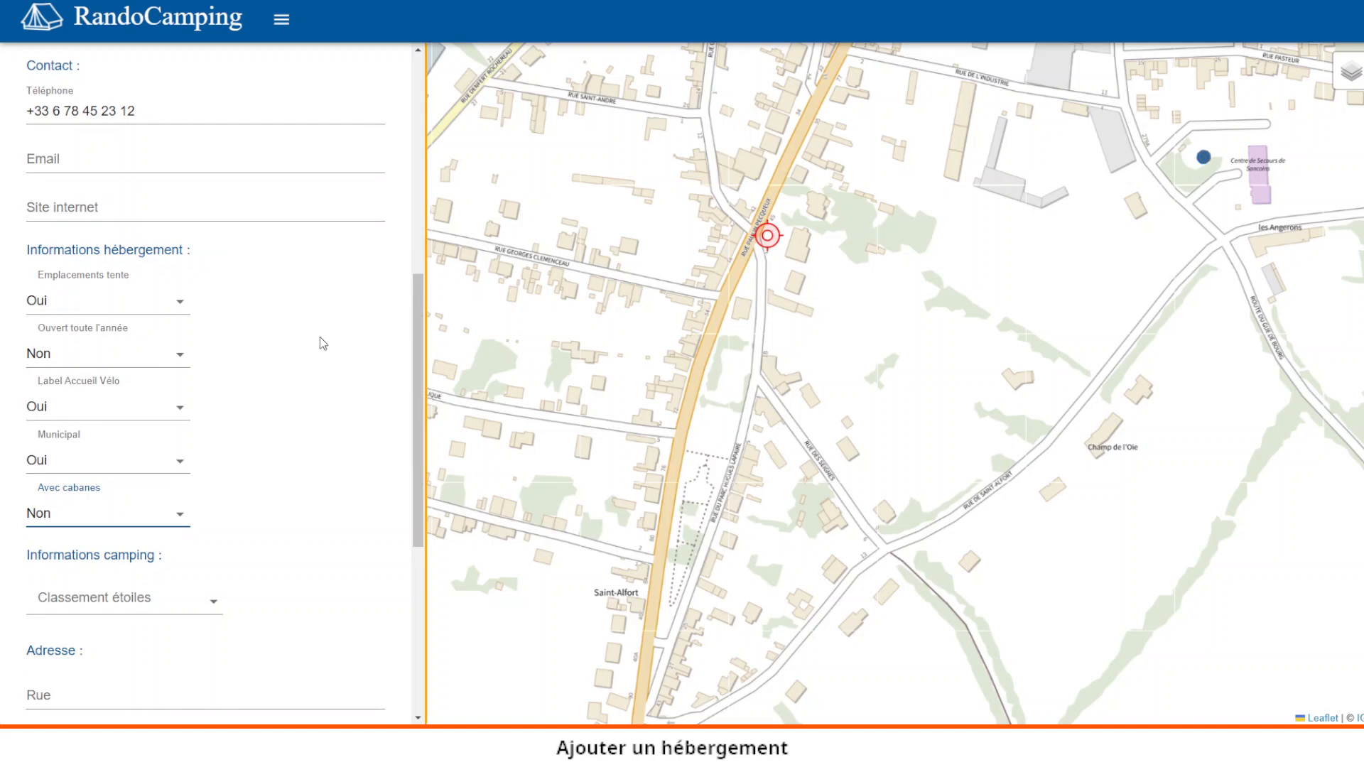
{"action": "mouse_move", "coordinate": [416, 324]}
{"action": "left_mouse_down"}
{"action": "mouse_move", "coordinate": [415, 340]}
{"action": "mouse_move", "coordinate": [406, 324]}
{"action": "left_mouse_up"}
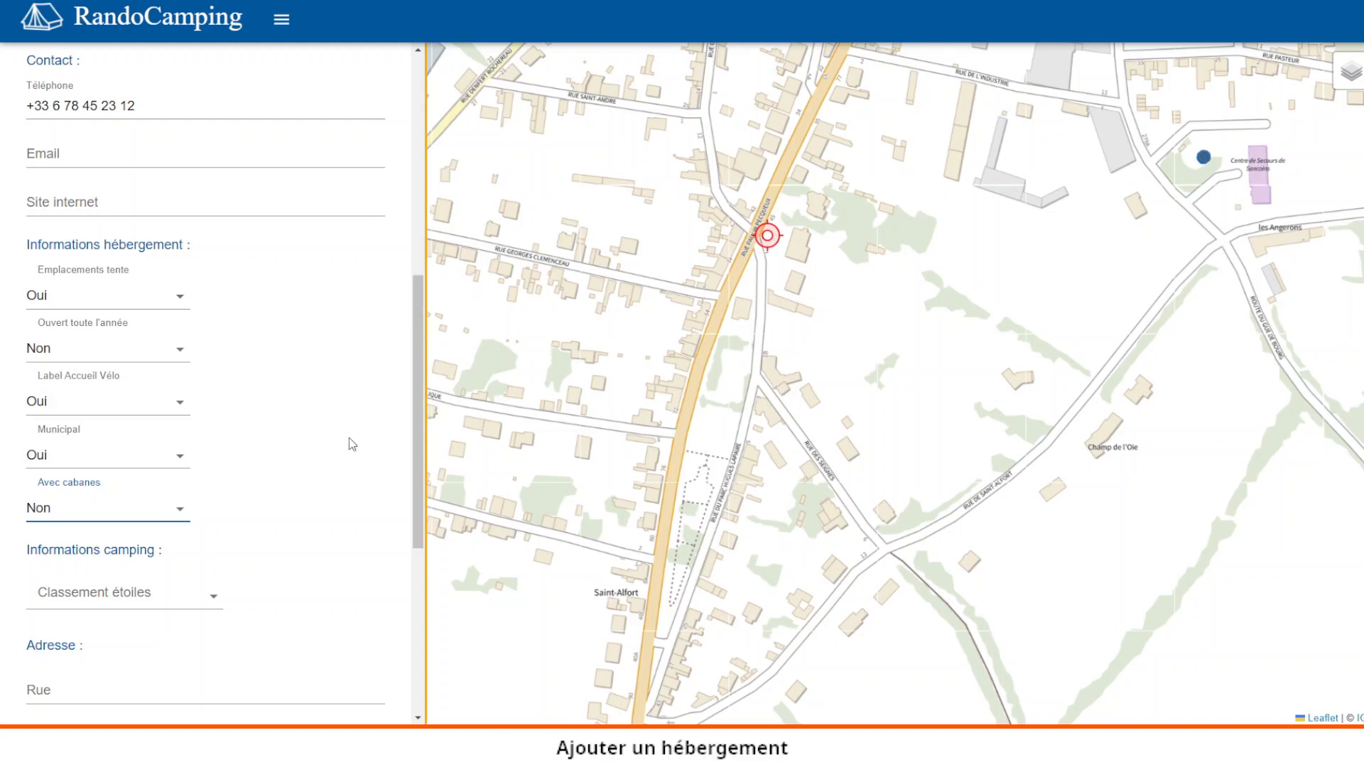
{"action": "left_click_drag", "start_coordinate": [416, 432], "coordinate": [408, 506]}
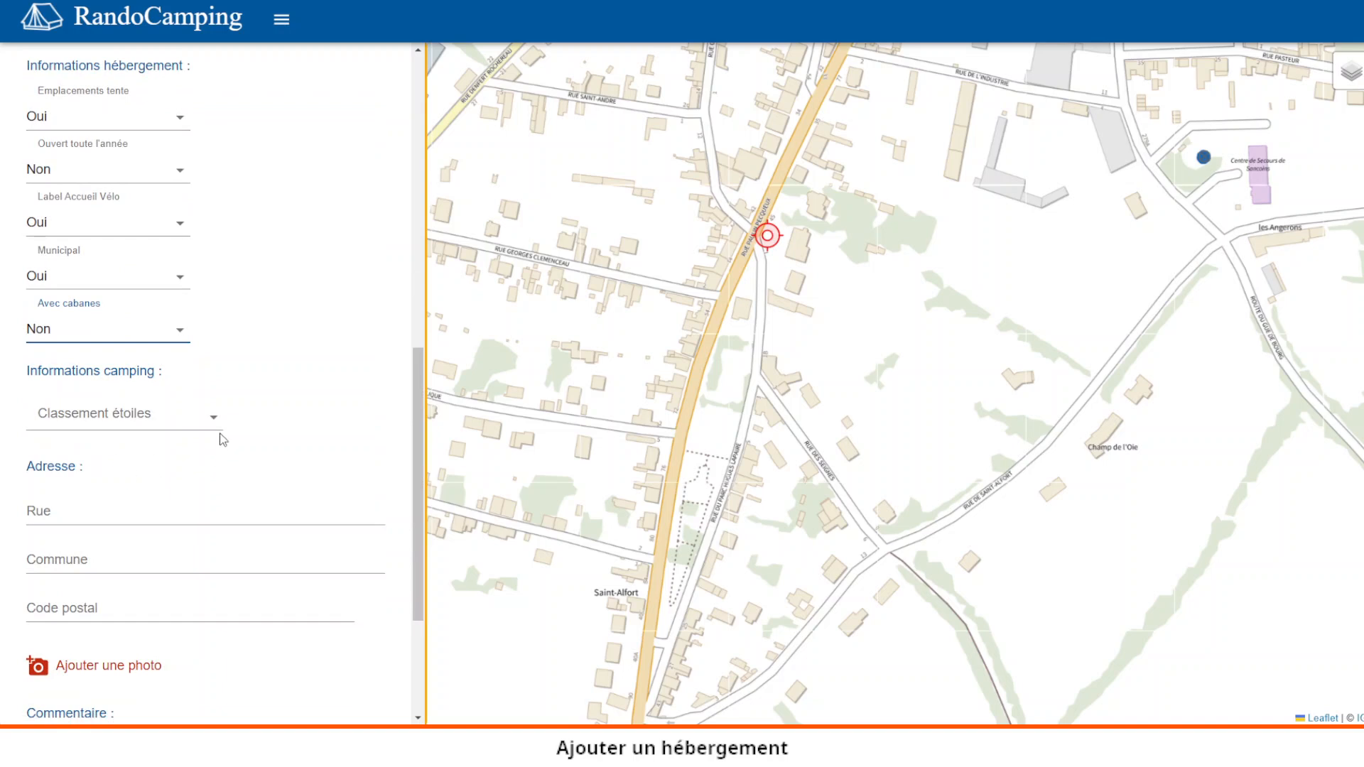
- Choose 2 étoiles in the Classement étoiles dropdown
{"action": "left_click", "coordinate": [213, 419]}
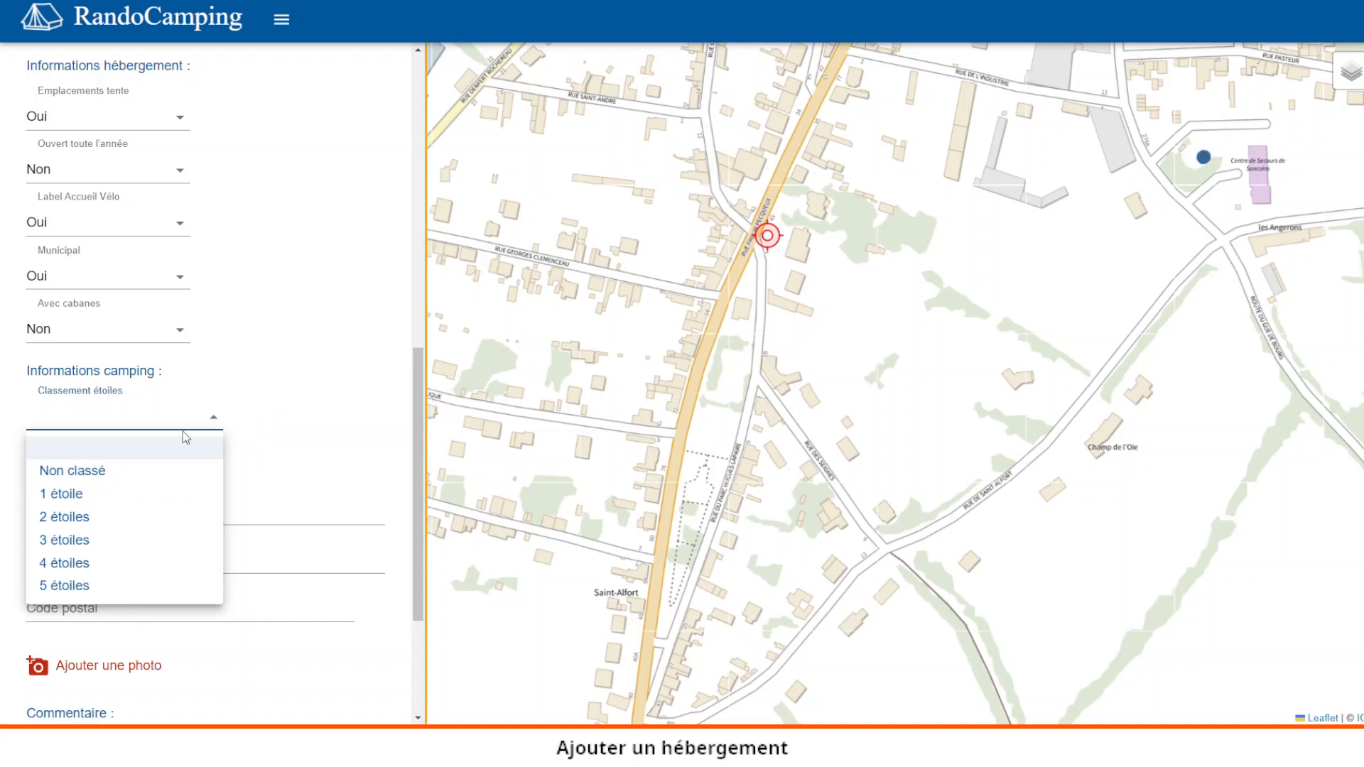
{"action": "left_click", "coordinate": [115, 515]}
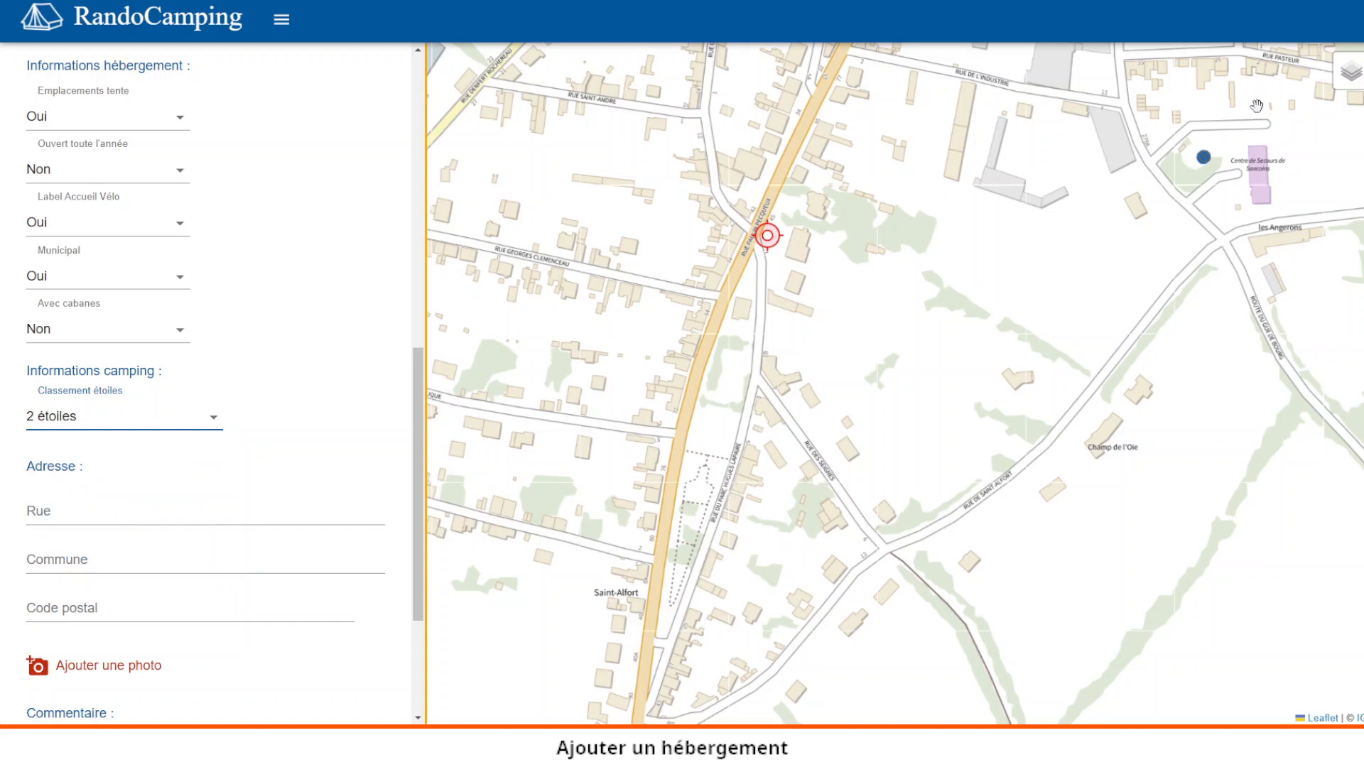
{"action": "mouse_move", "coordinate": [1350, 73]}
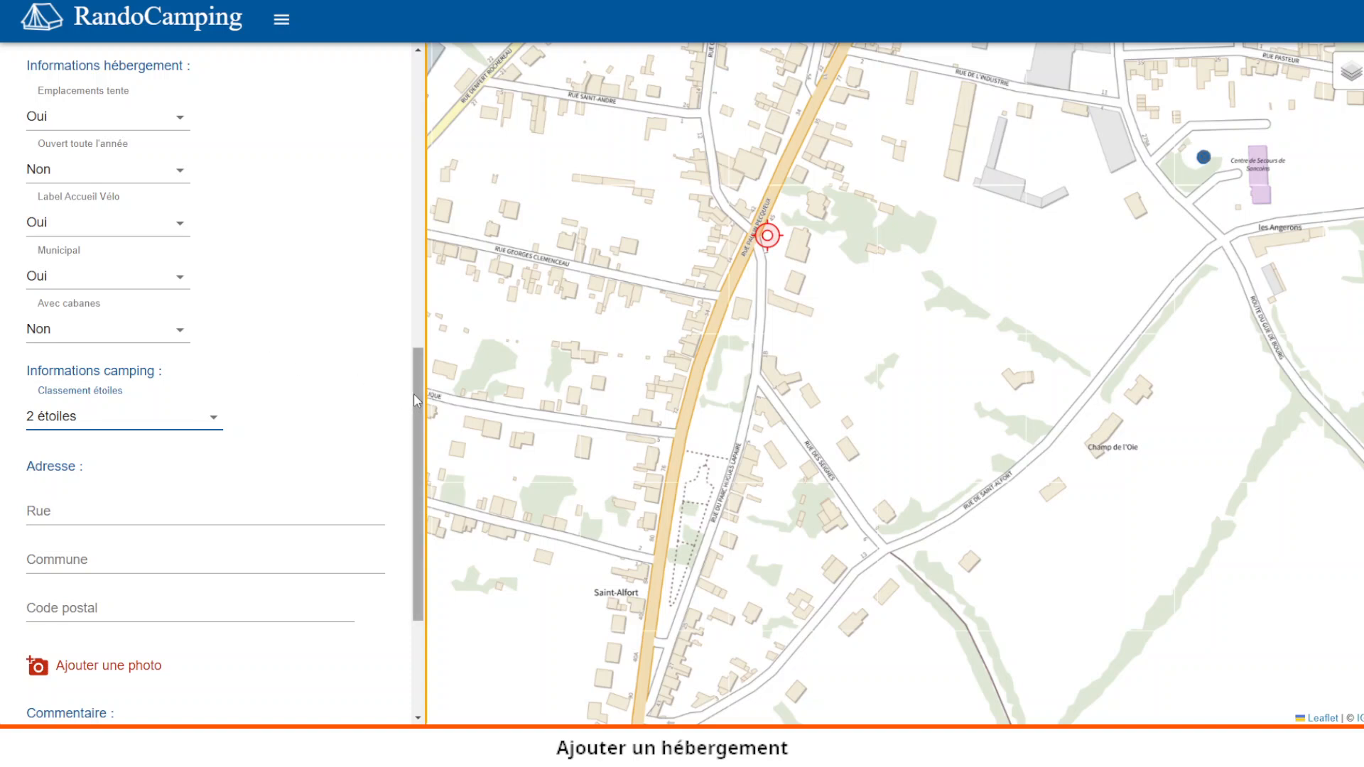
{"action": "left_click_drag", "start_coordinate": [415, 382], "coordinate": [415, 435]}
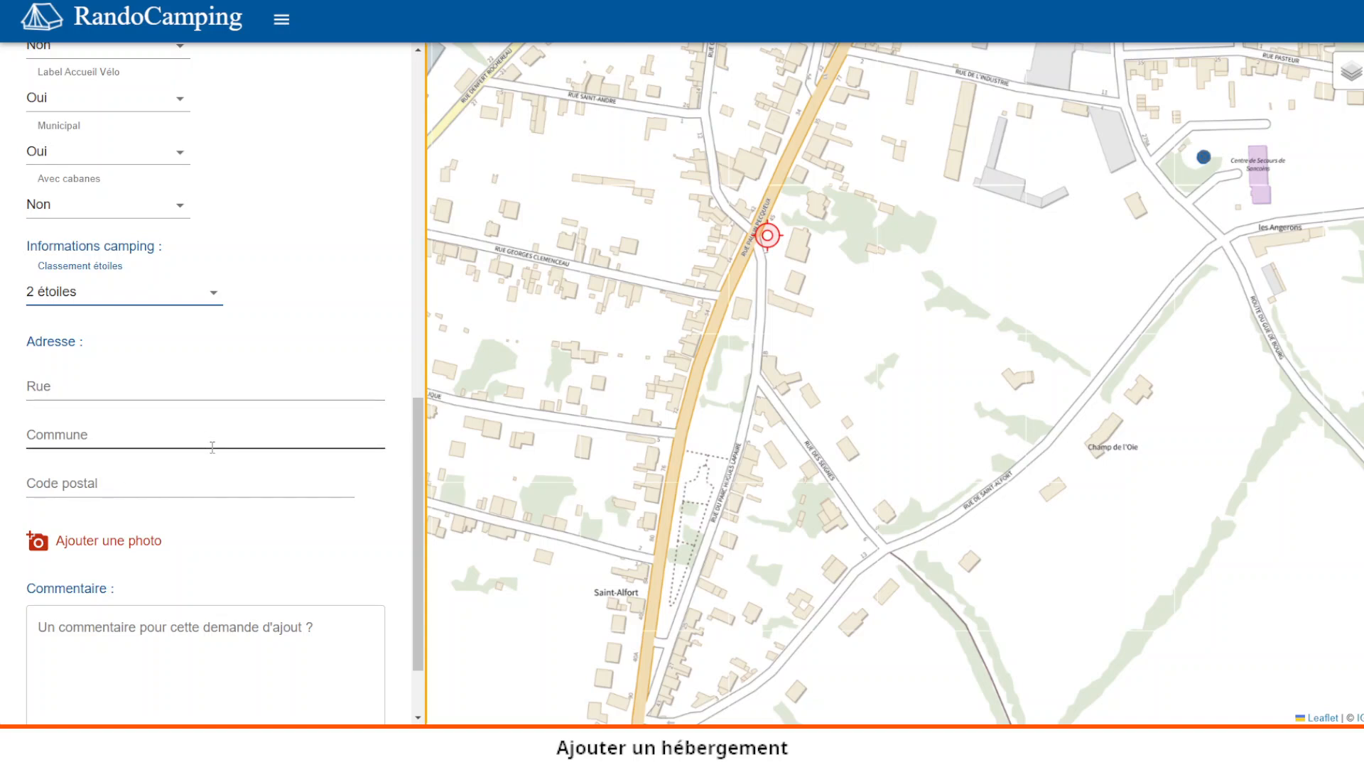
{"action": "left_click_drag", "start_coordinate": [415, 423], "coordinate": [412, 472]}
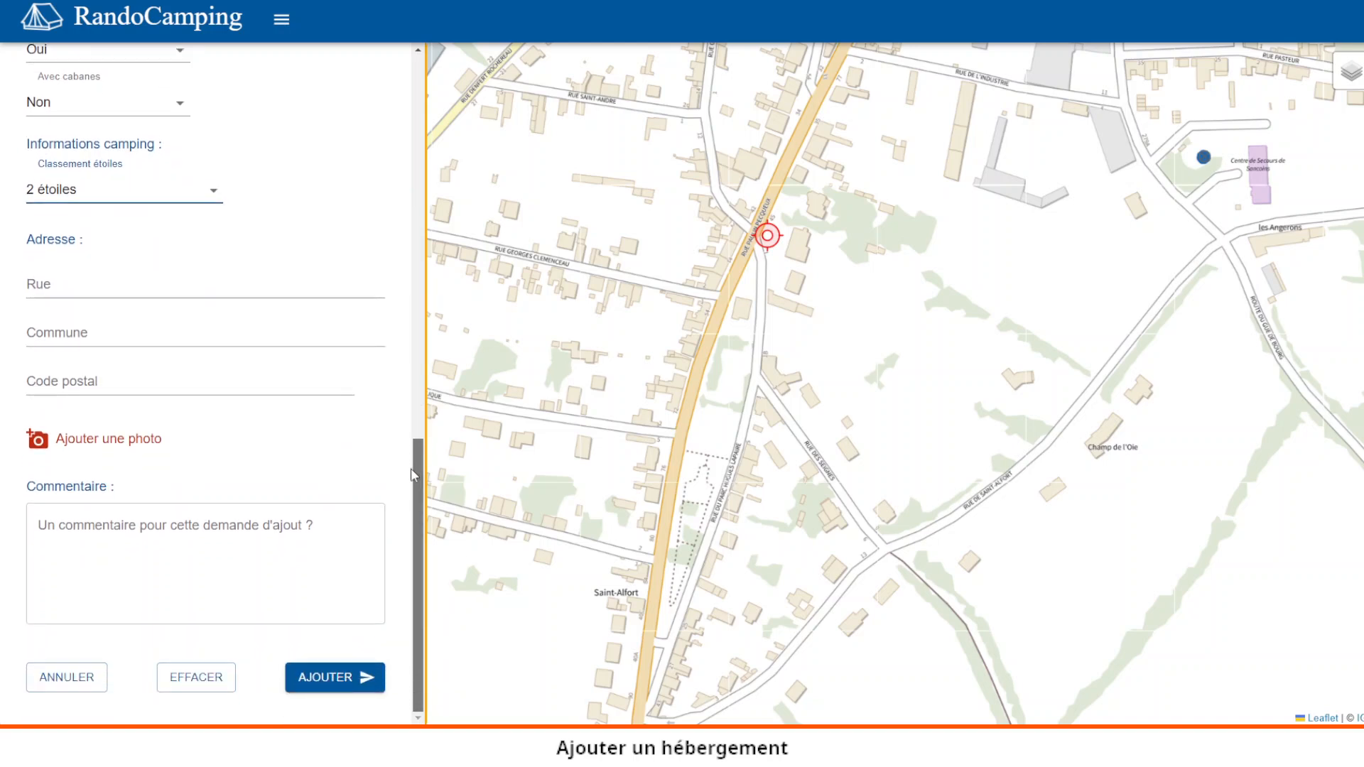
- Expand 'Ajouter une photo' to add file and photo-credit fields above the comment box
{"action": "left_click", "coordinate": [78, 446]}
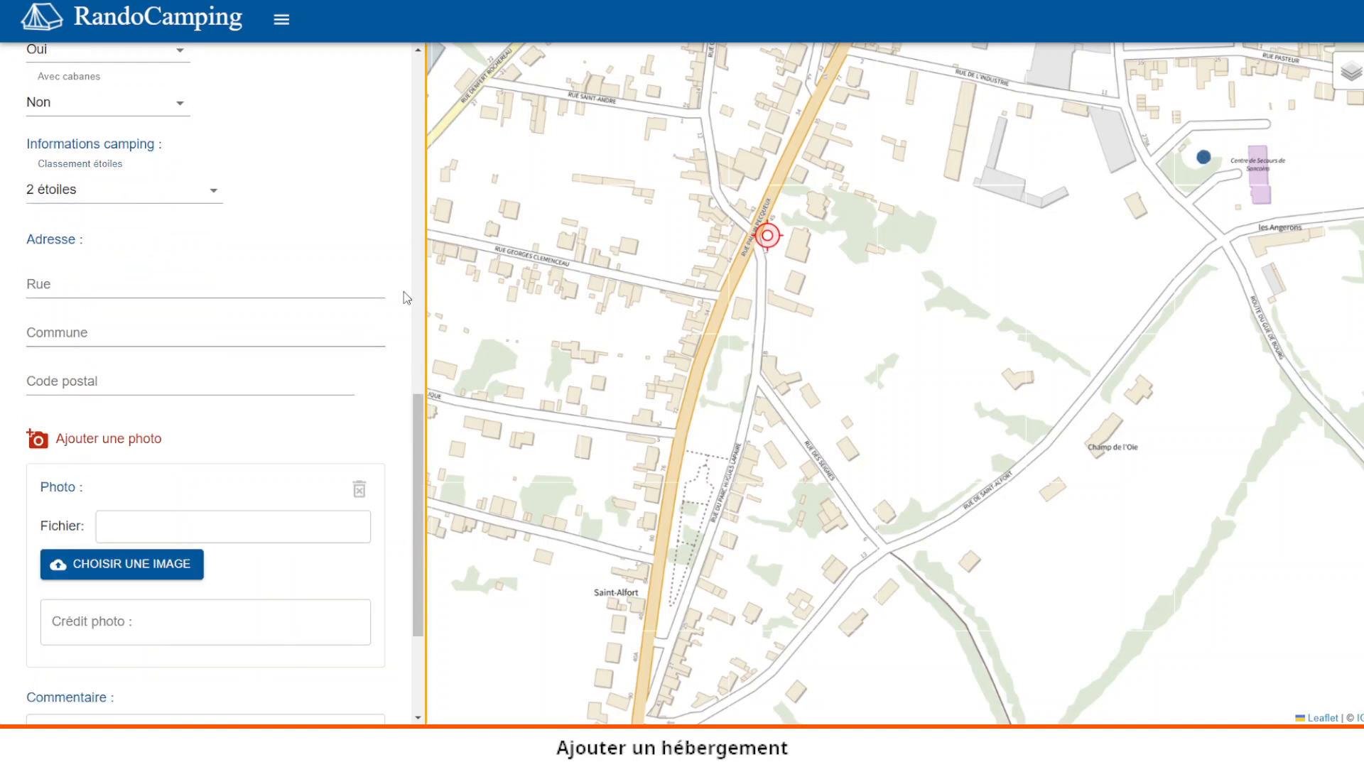
{"action": "left_click_drag", "start_coordinate": [423, 414], "coordinate": [426, 465]}
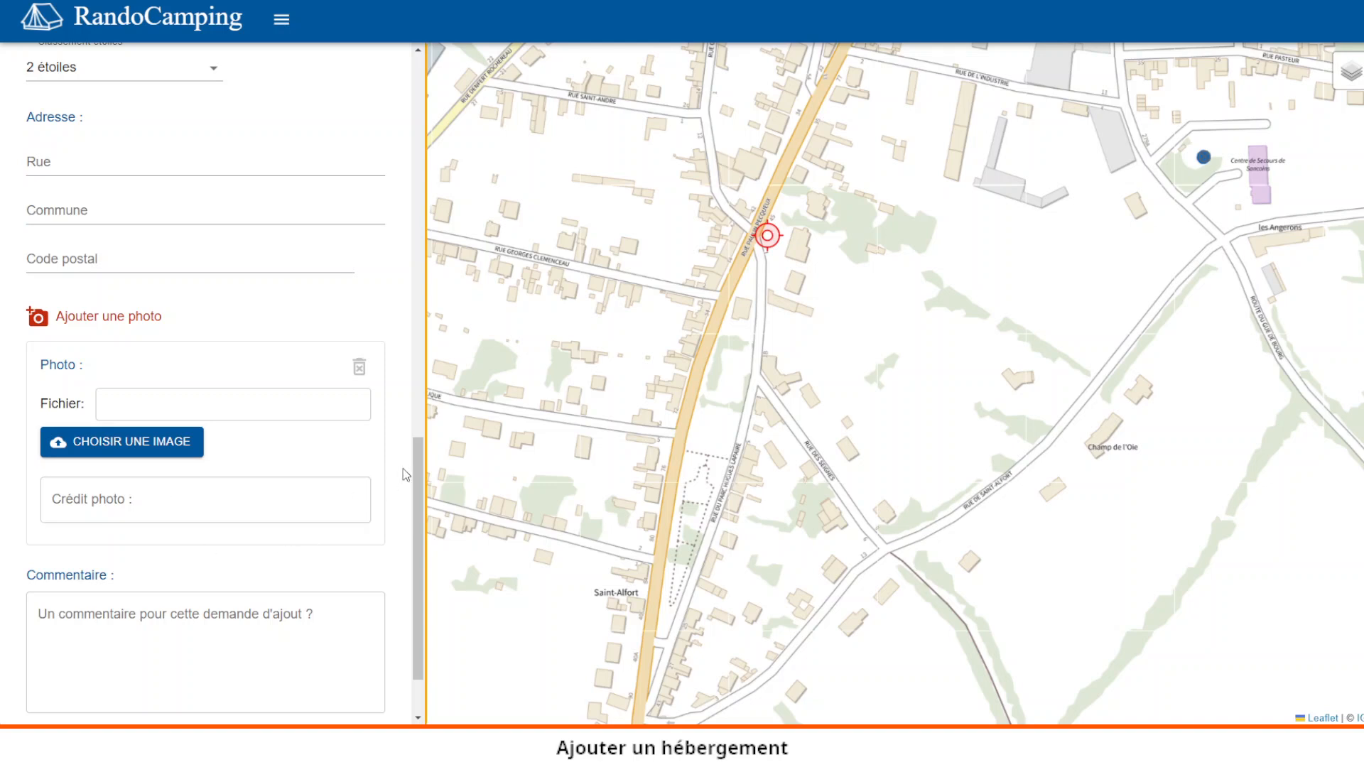
{"action": "left_click_drag", "start_coordinate": [418, 457], "coordinate": [415, 485]}
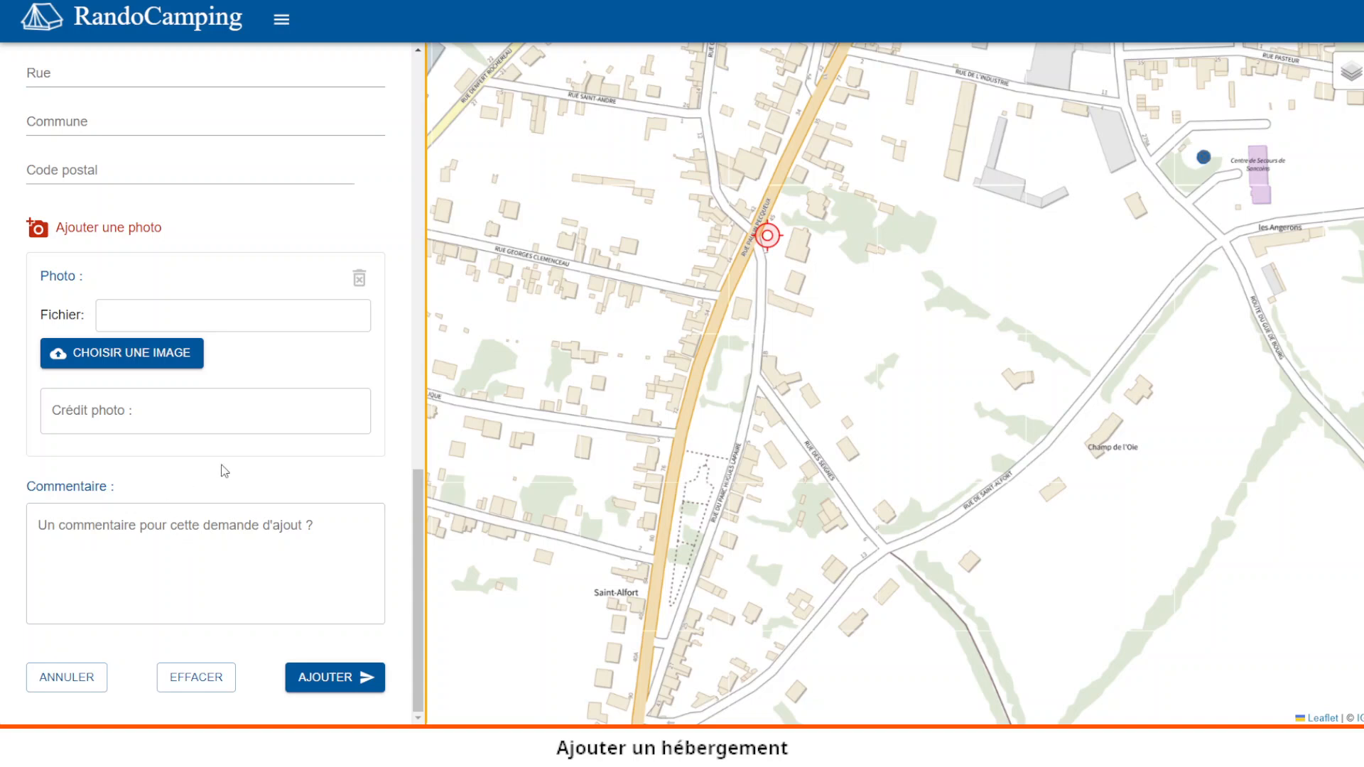
- Switch the type to Auberges de jeunesse and review the form without the camping questions
{"action": "left_click_drag", "start_coordinate": [419, 602], "coordinate": [418, 195]}
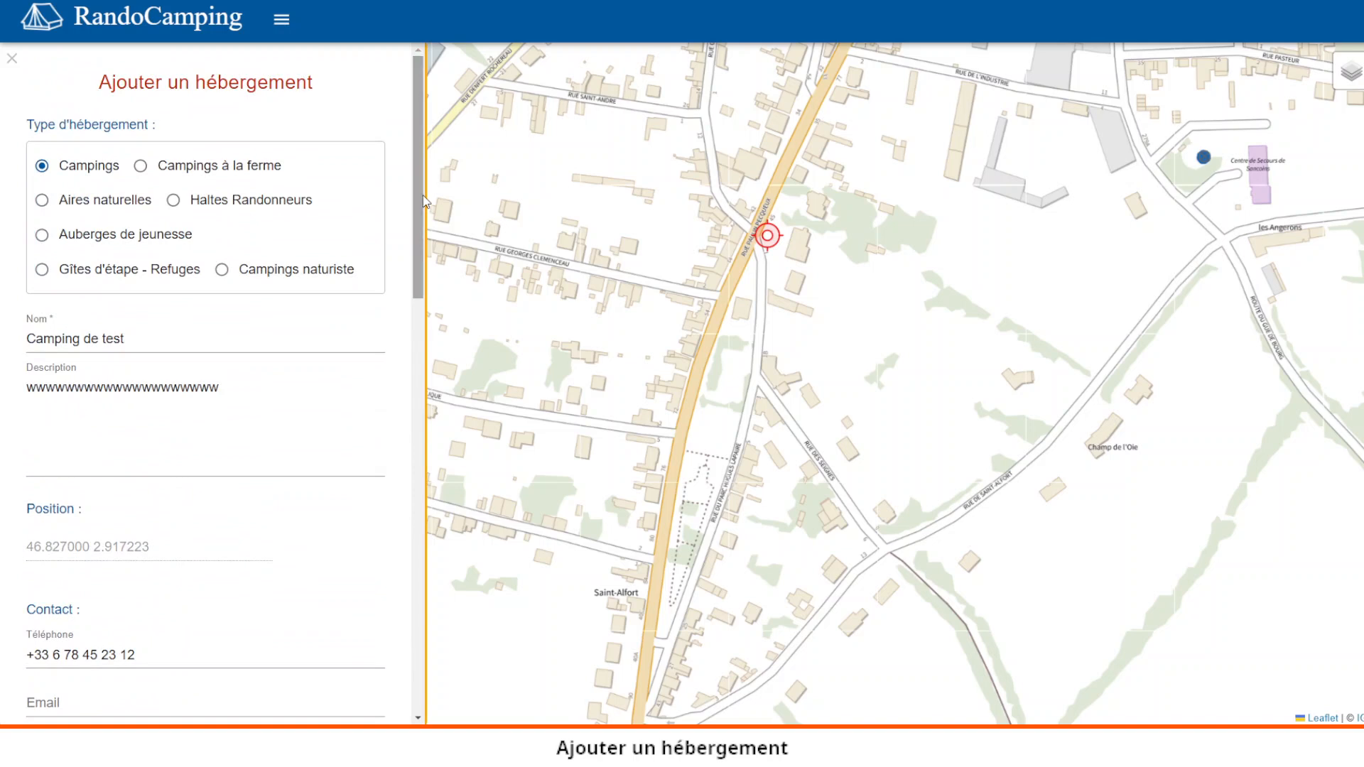
{"action": "left_click", "coordinate": [42, 235]}
{"action": "scroll", "coordinate": [313, 362], "scroll_direction": "down", "scroll_amount": 5}
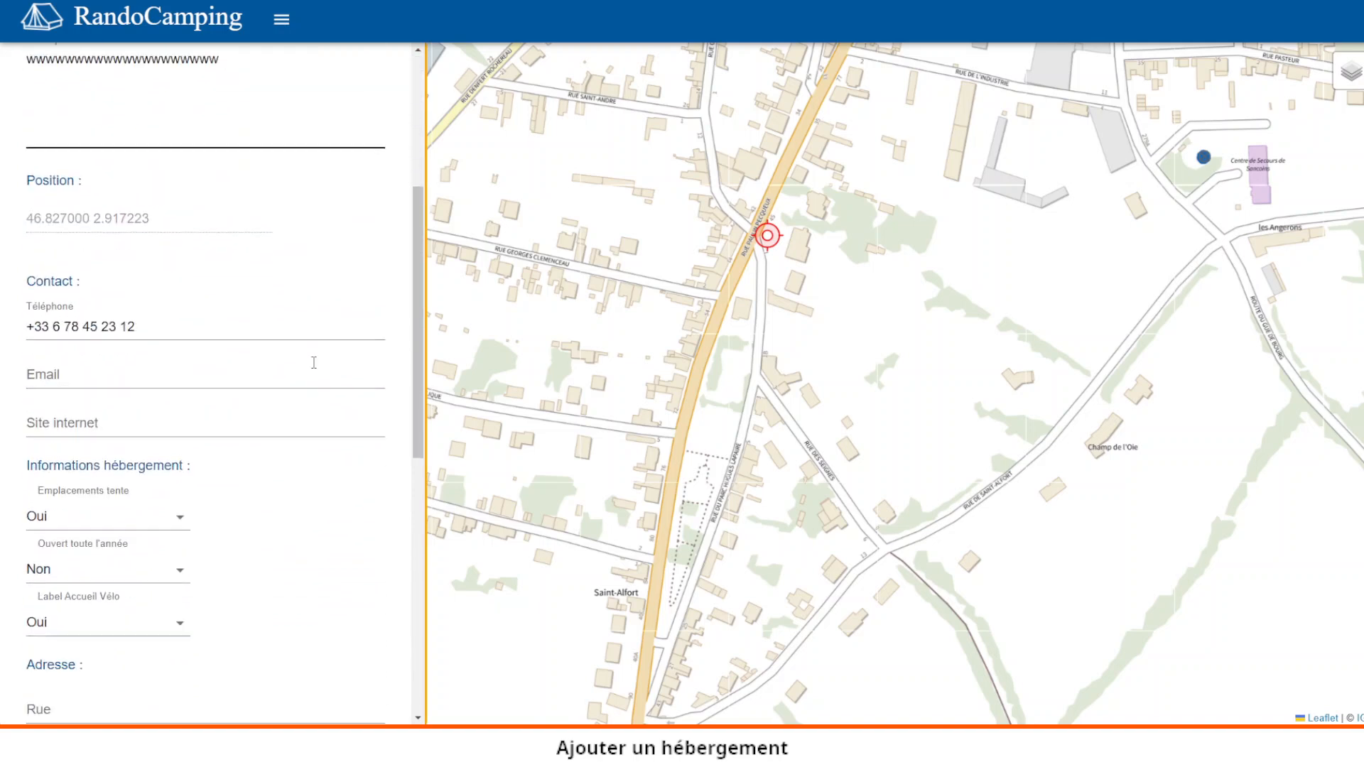
{"action": "scroll", "coordinate": [314, 362], "scroll_direction": "down", "scroll_amount": 3}
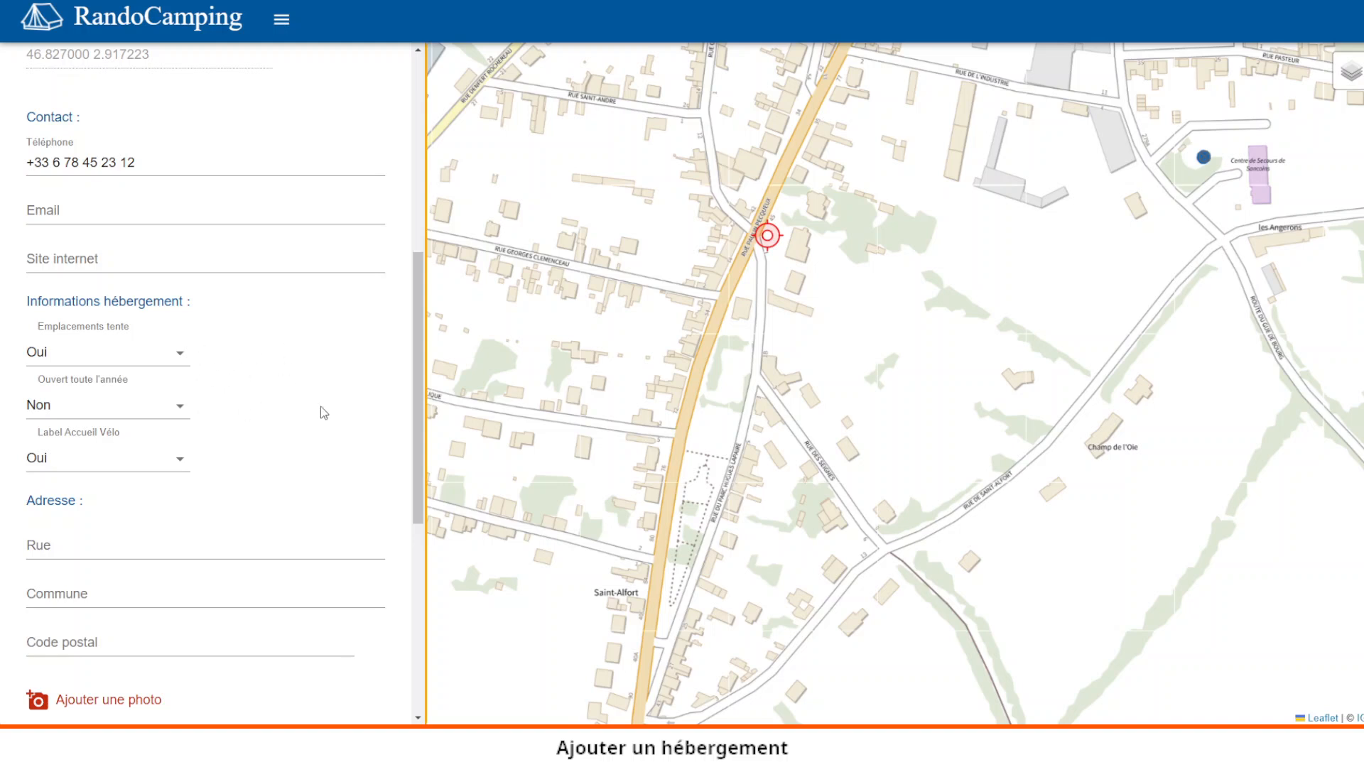
{"action": "left_click_drag", "start_coordinate": [417, 421], "coordinate": [407, 268]}
{"action": "scroll", "coordinate": [405, 268], "scroll_direction": "up", "scroll_amount": 2}
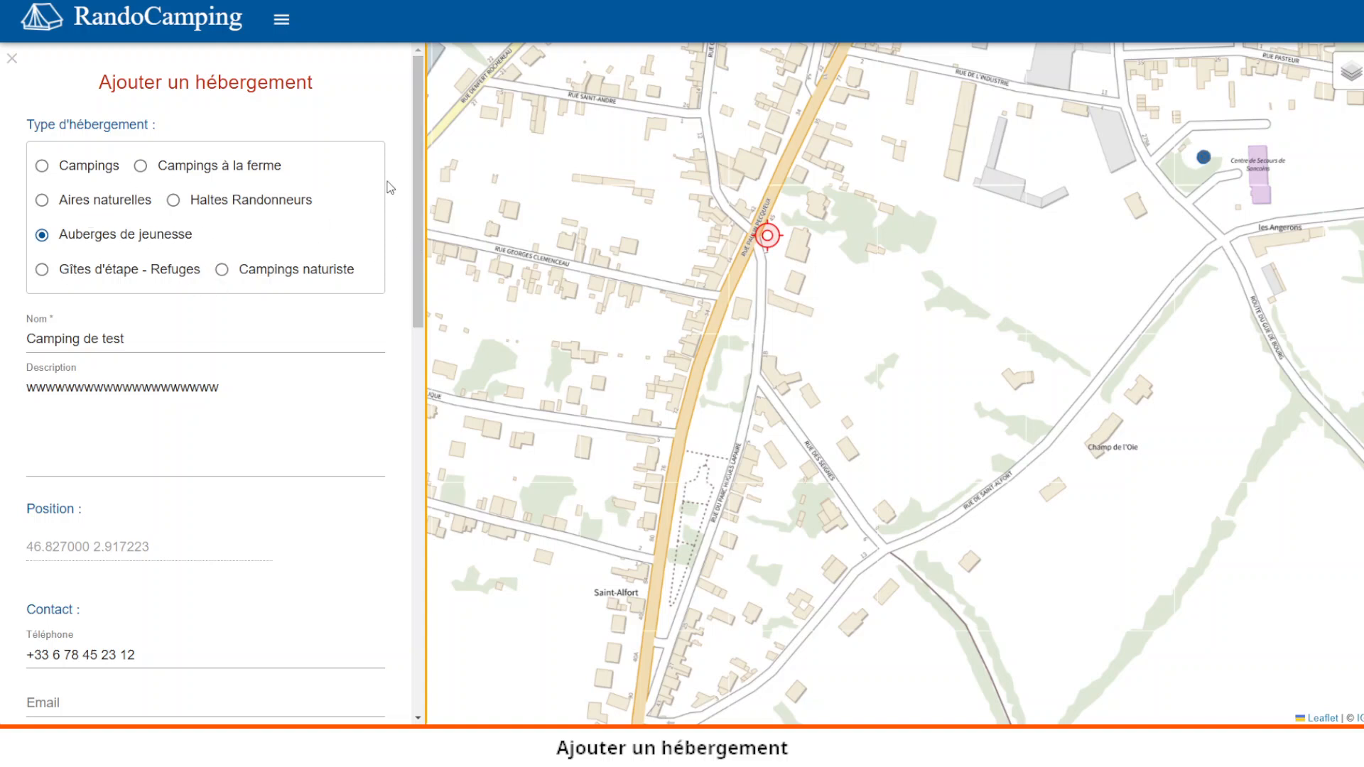
{"action": "left_click_drag", "start_coordinate": [418, 130], "coordinate": [426, 514]}
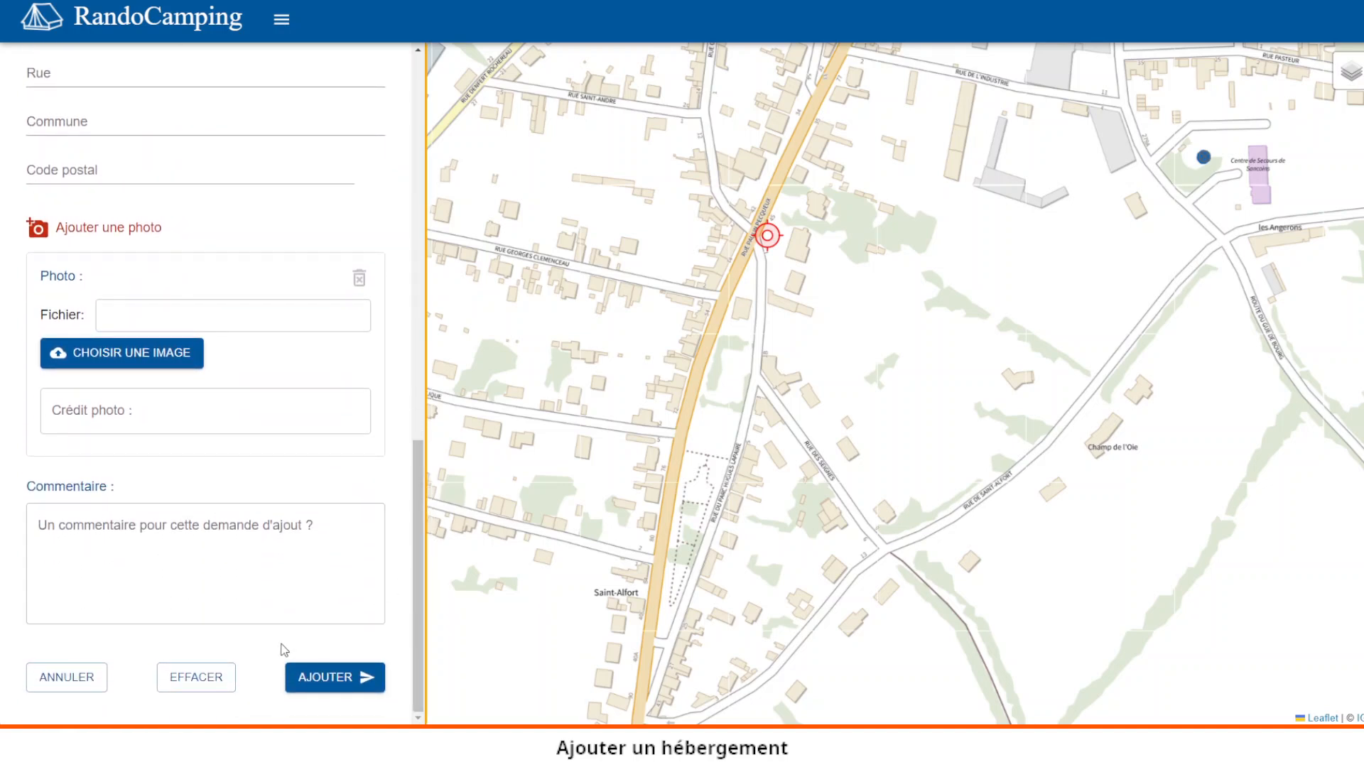
{"action": "left_click", "coordinate": [310, 679]}
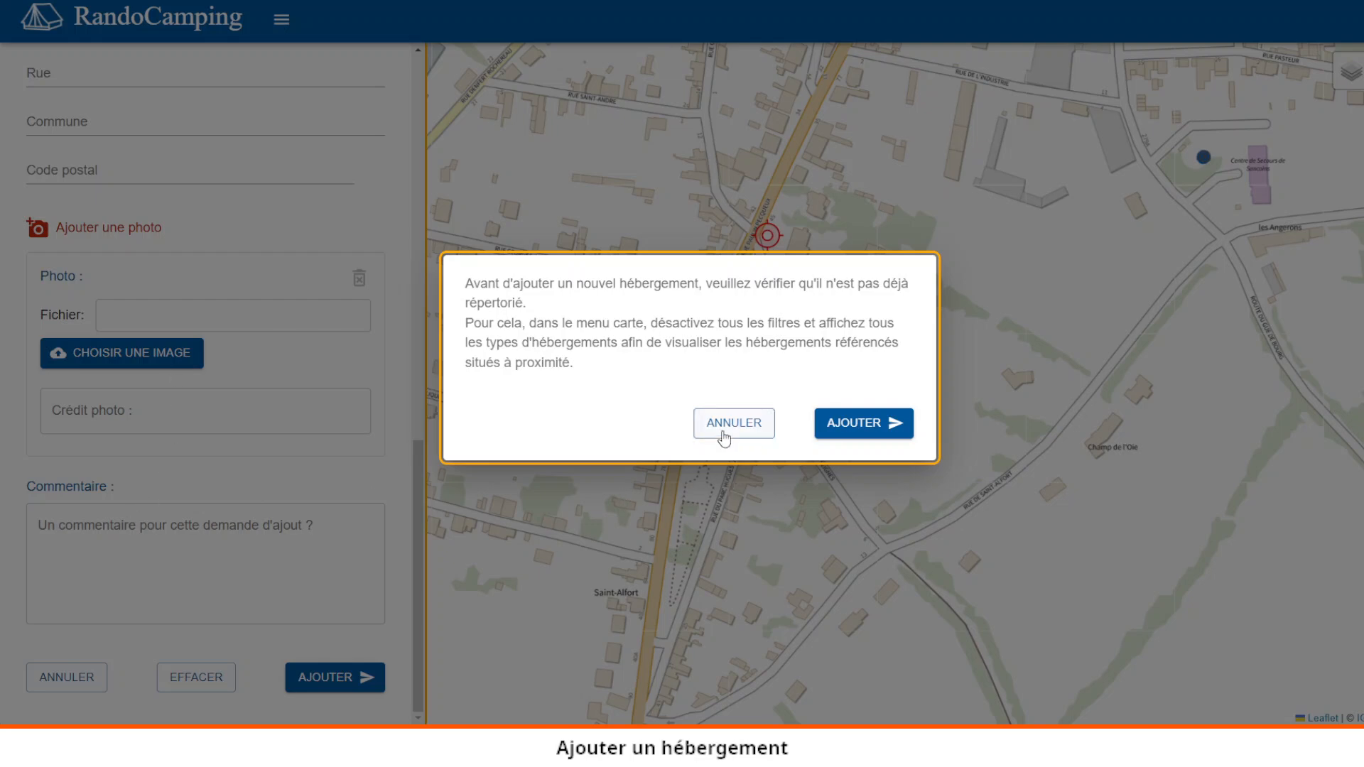
{"action": "left_click", "coordinate": [700, 426]}
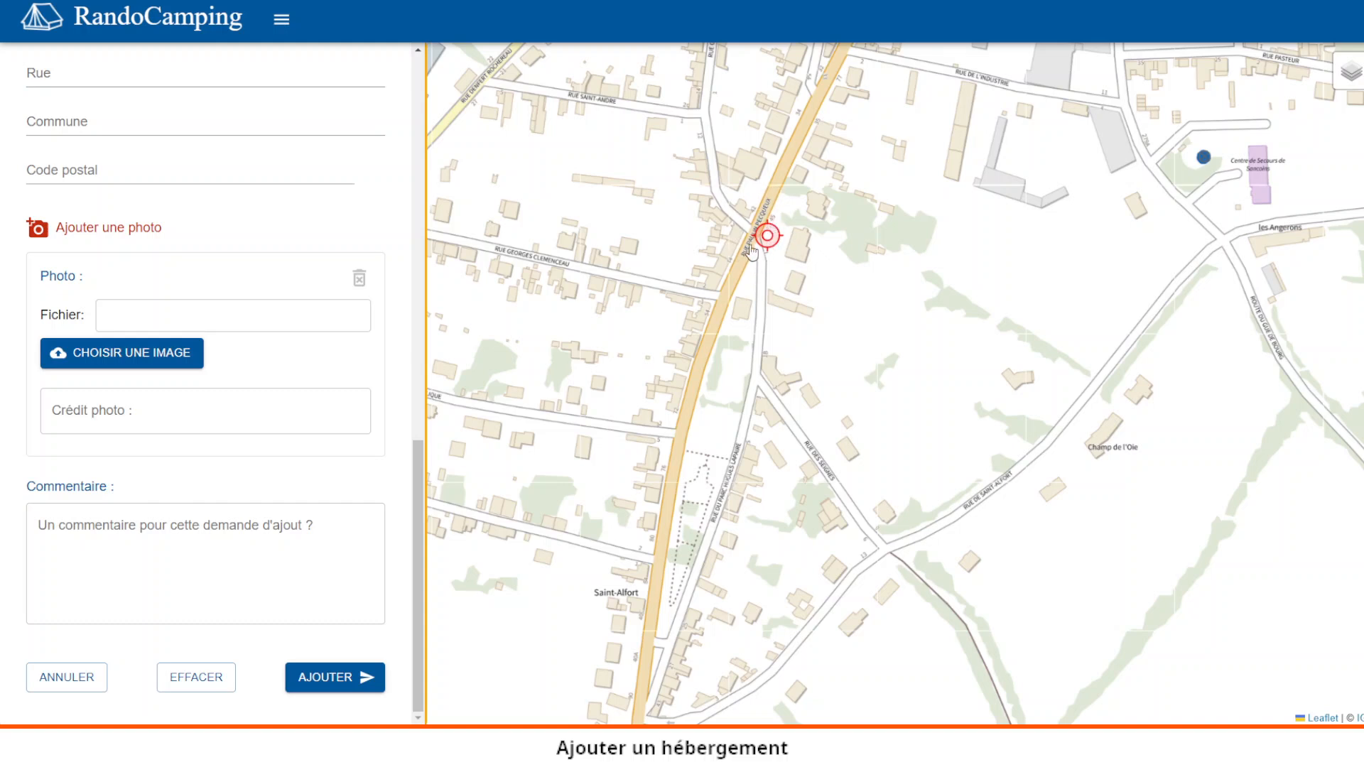
- Tick the 'Campings 4/5 étoiles' map layer to check for nearby existing entries
{"action": "mouse_move", "coordinate": [1340, 83]}
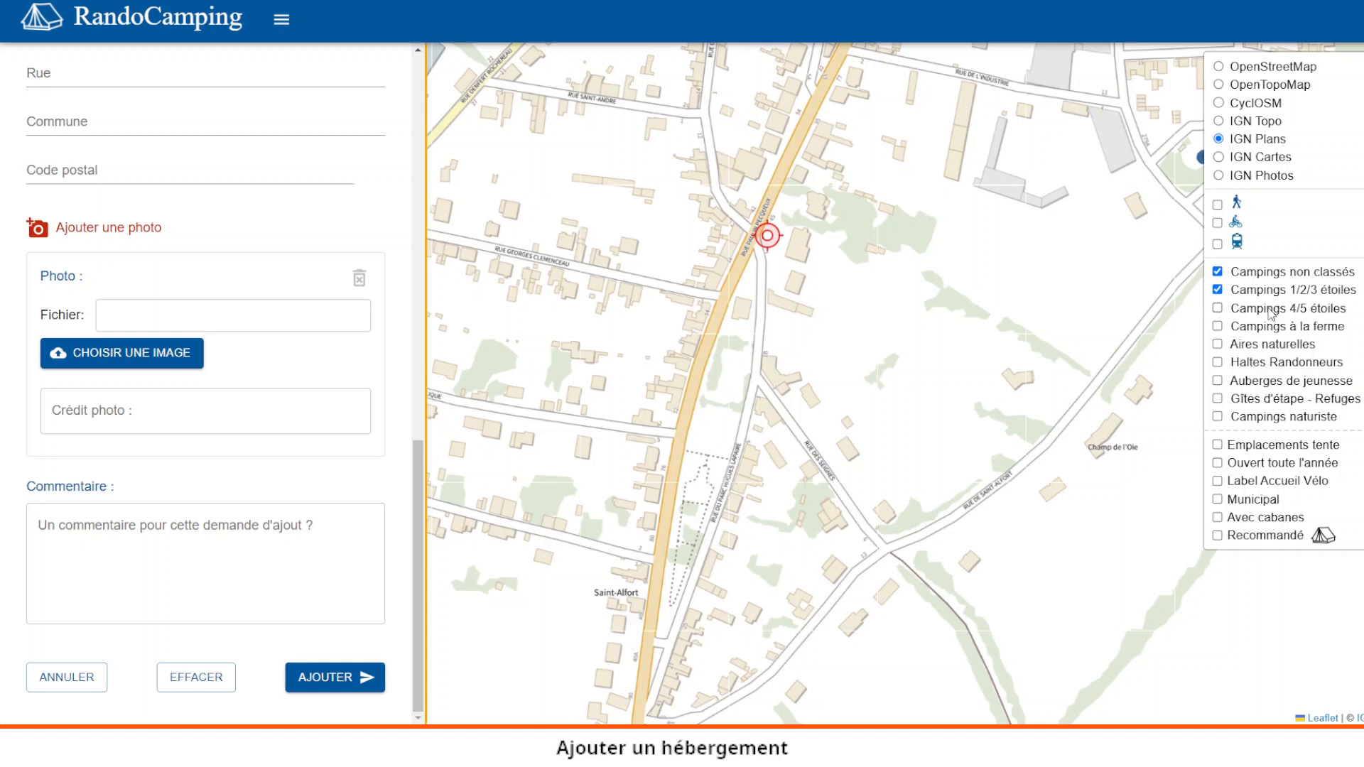
{"action": "left_click", "coordinate": [1218, 309]}
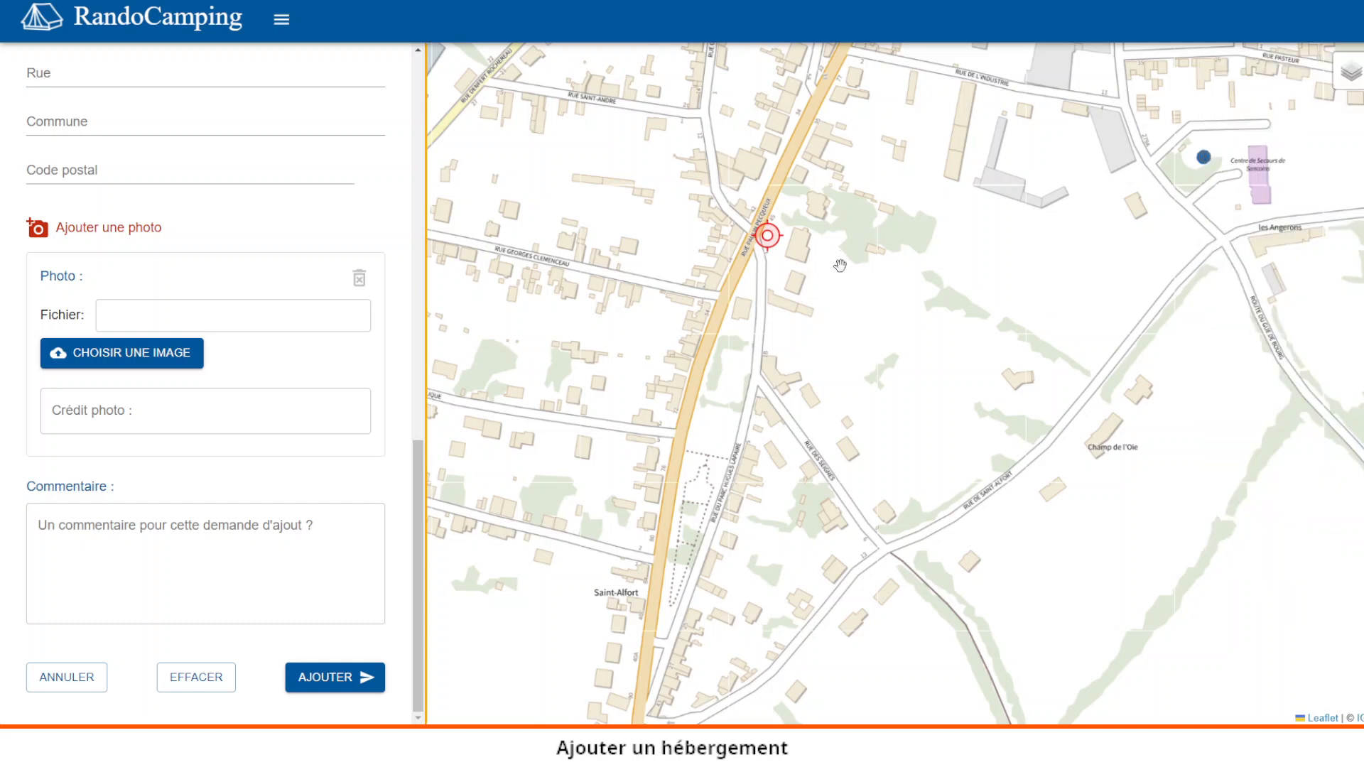